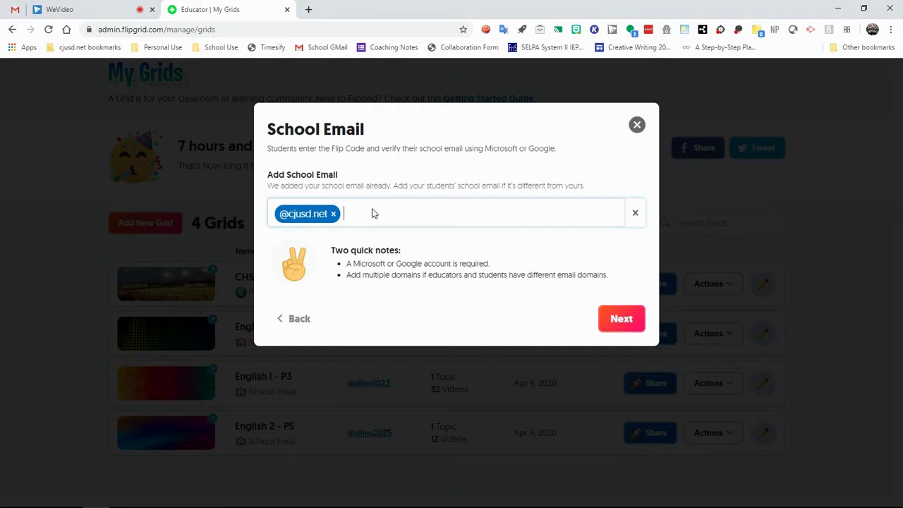
type("@my.cj")
type("usd")
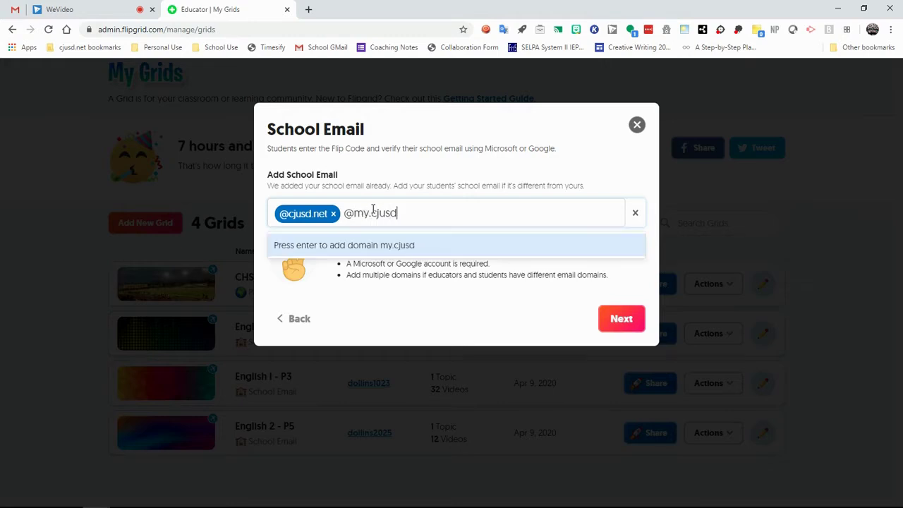
type(".net")
key("Return")
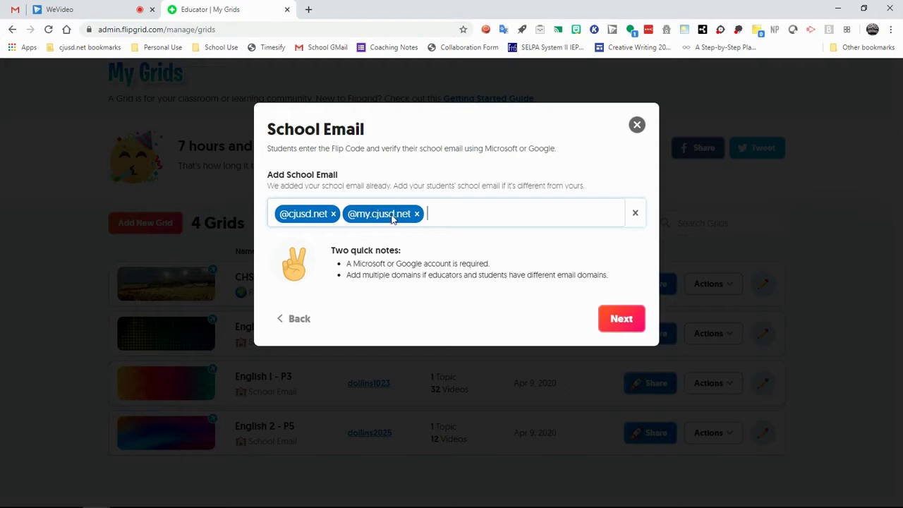
left_click(624, 321)
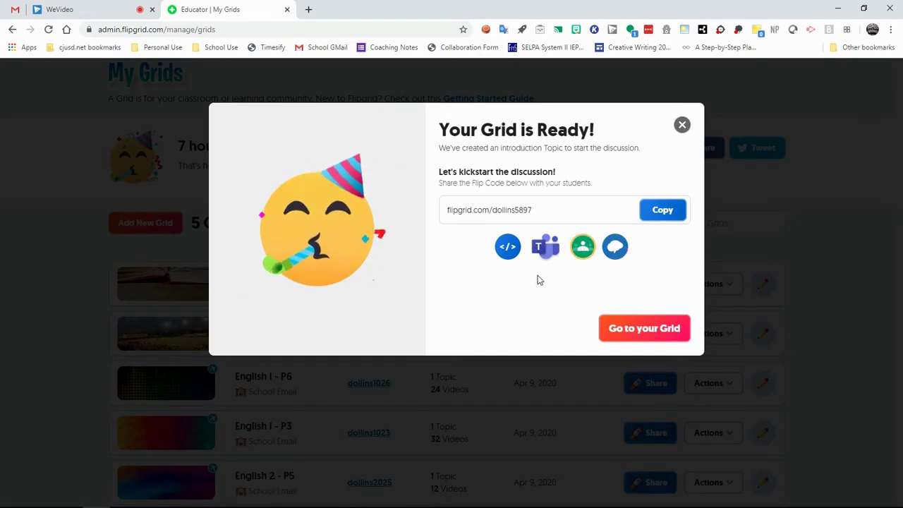
left_click(637, 328)
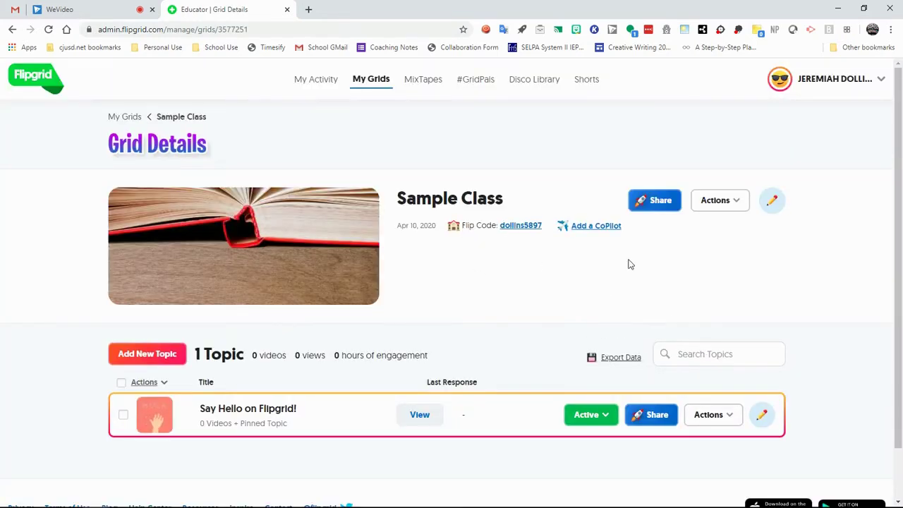
Step: Edit the Sample Class grid and replace its cover with the Blue Sky image from Downloads, repositioned and cropped to fit
scroll(743, 277, "down", 1)
scroll(706, 261, "up", 1)
left_click(779, 203)
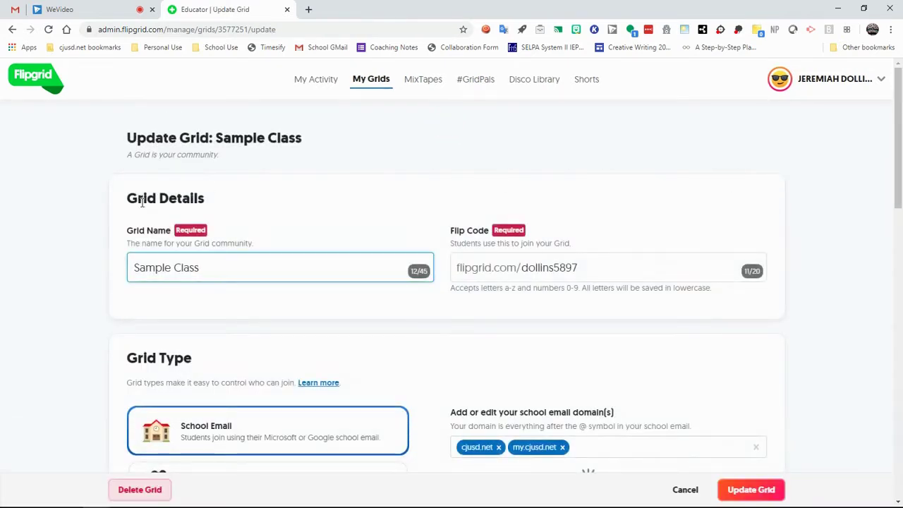
scroll(102, 214, "down", 2)
scroll(96, 161, "down", 4)
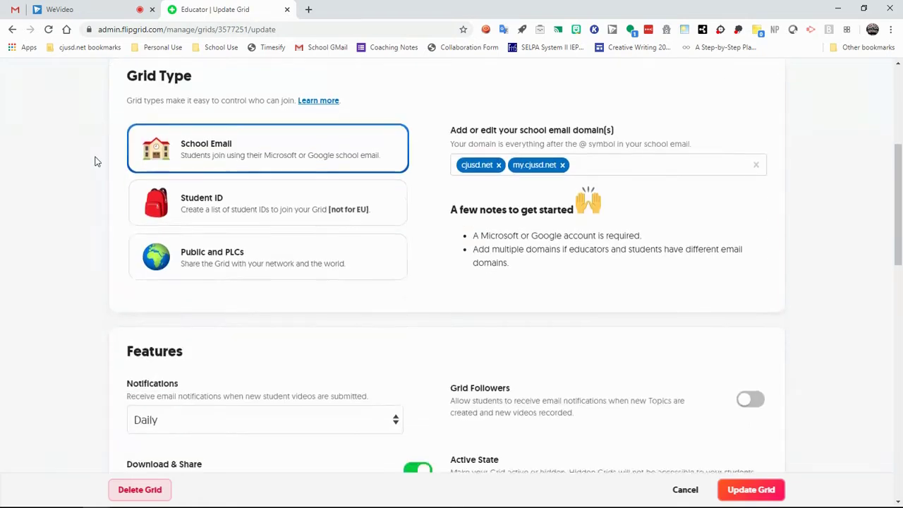
scroll(96, 162, "down", 3)
scroll(97, 161, "down", 3)
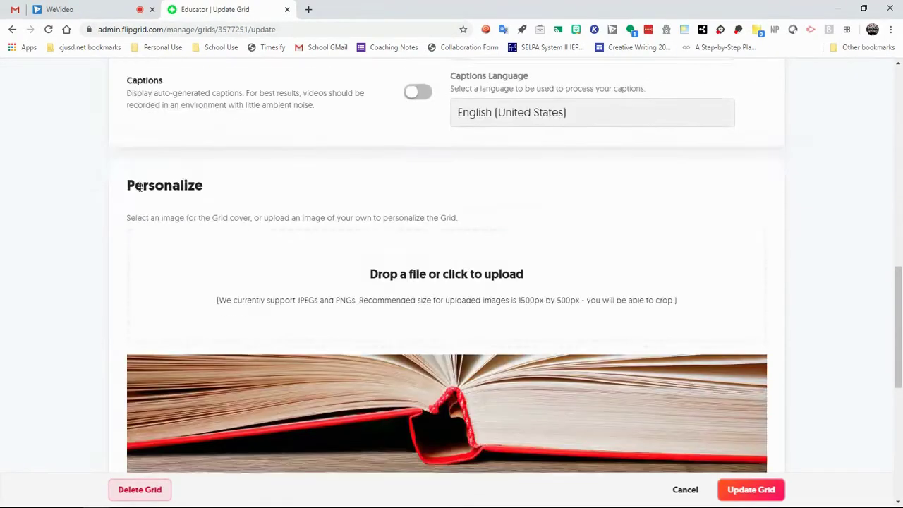
scroll(452, 322, "down", 2)
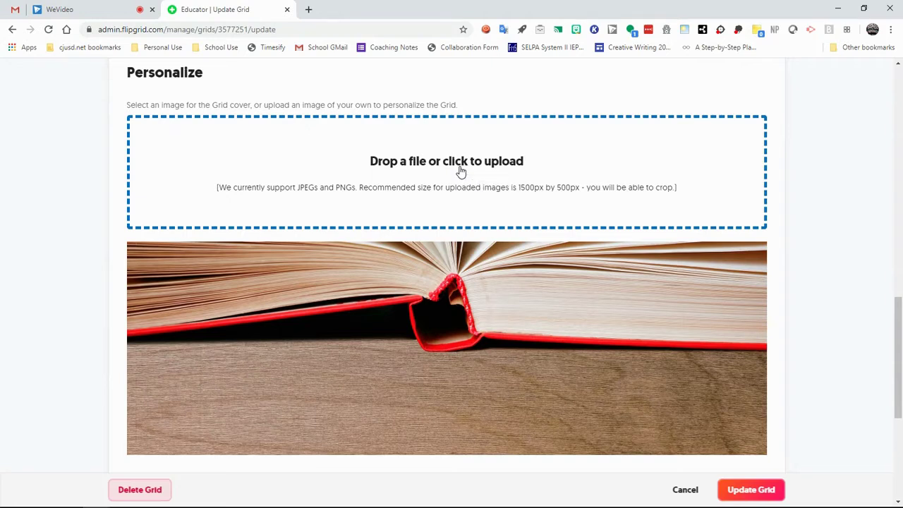
left_click(527, 176)
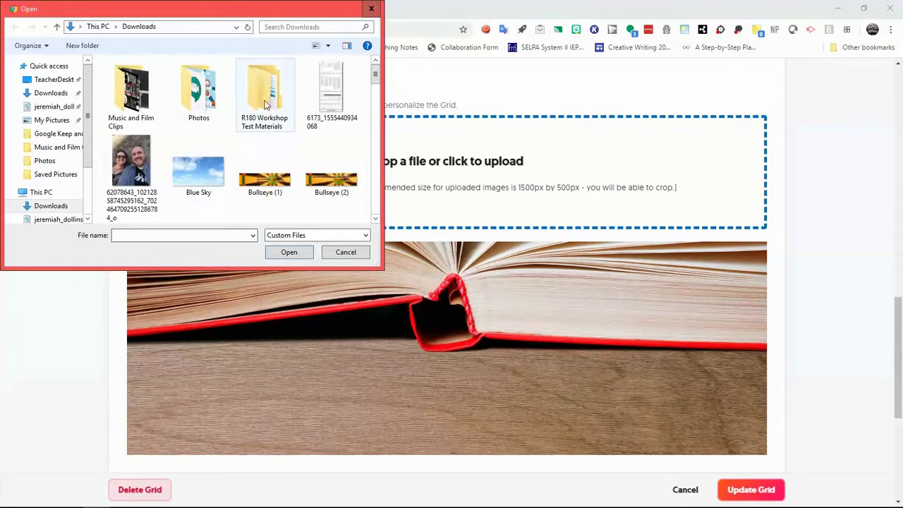
left_click(198, 173)
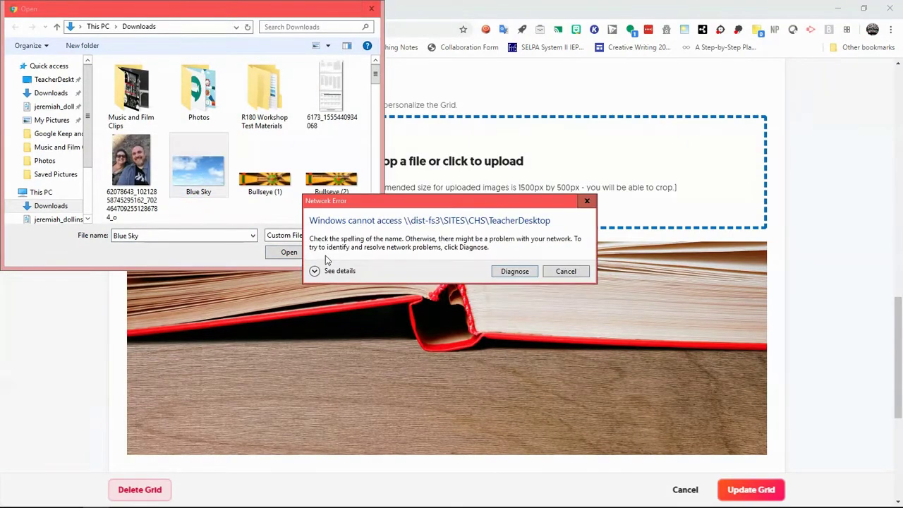
left_click(566, 271)
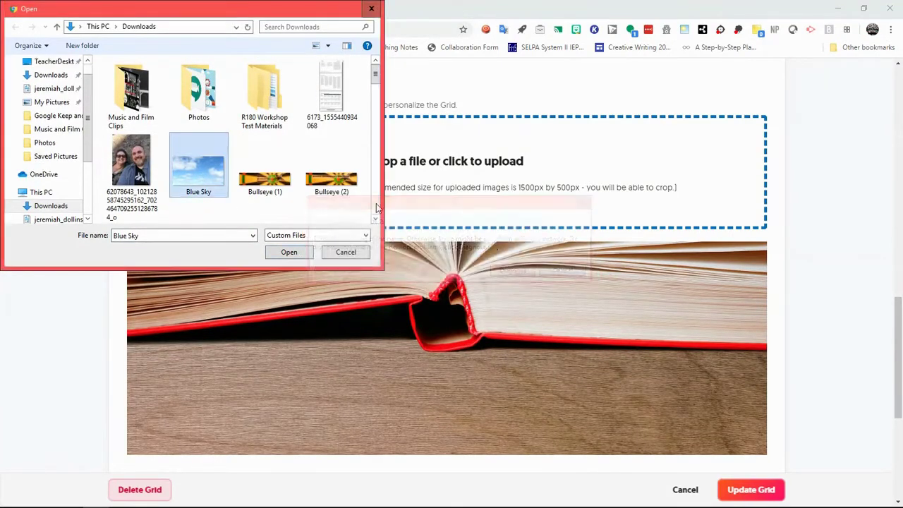
left_click(299, 253)
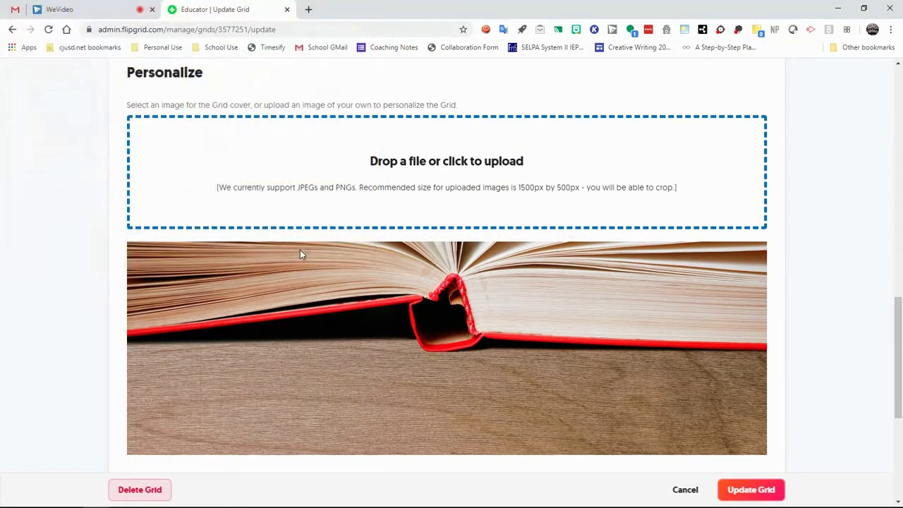
left_click_drag(452, 258, 452, 292)
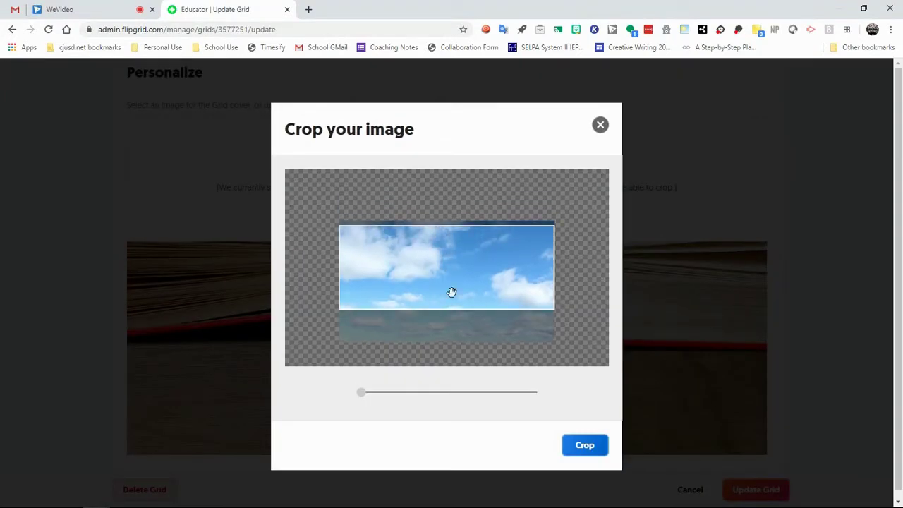
left_click(583, 445)
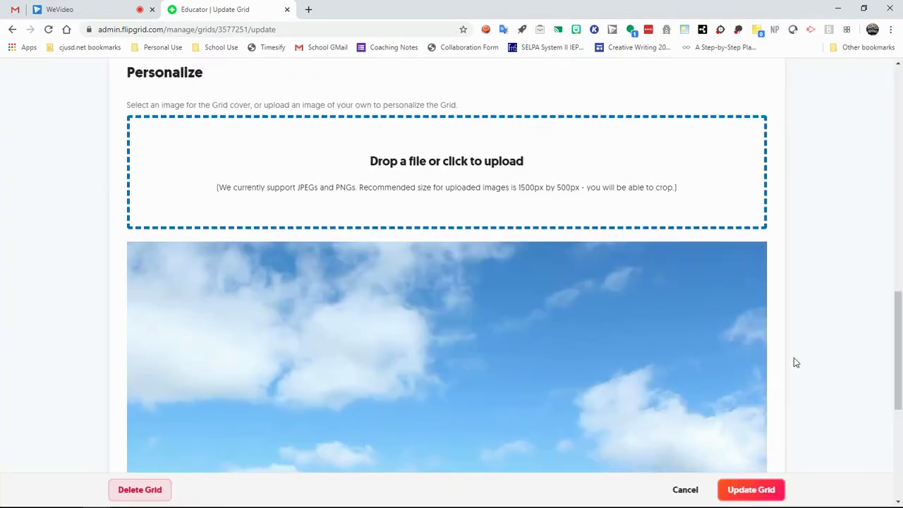
Step: Review the grid's preset covers, type and feature settings, and save the grid update
scroll(713, 419, "down", 3)
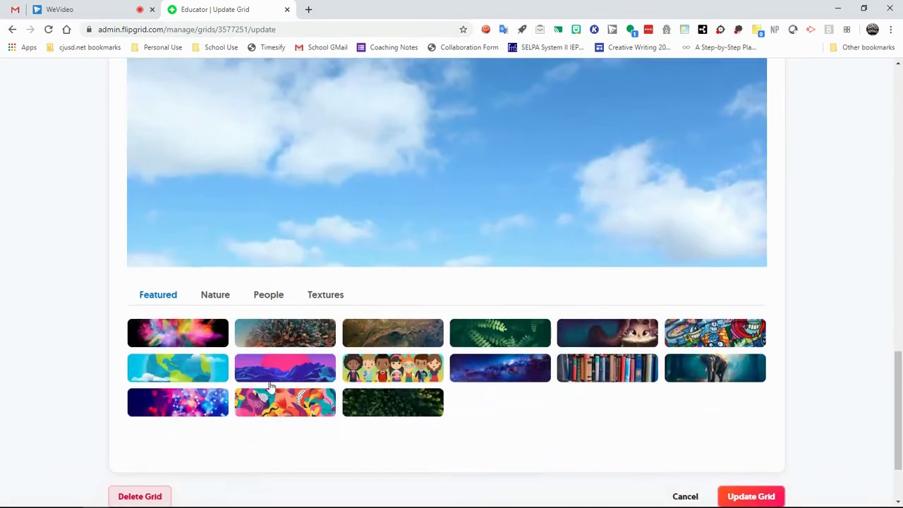
scroll(639, 342, "down", 3)
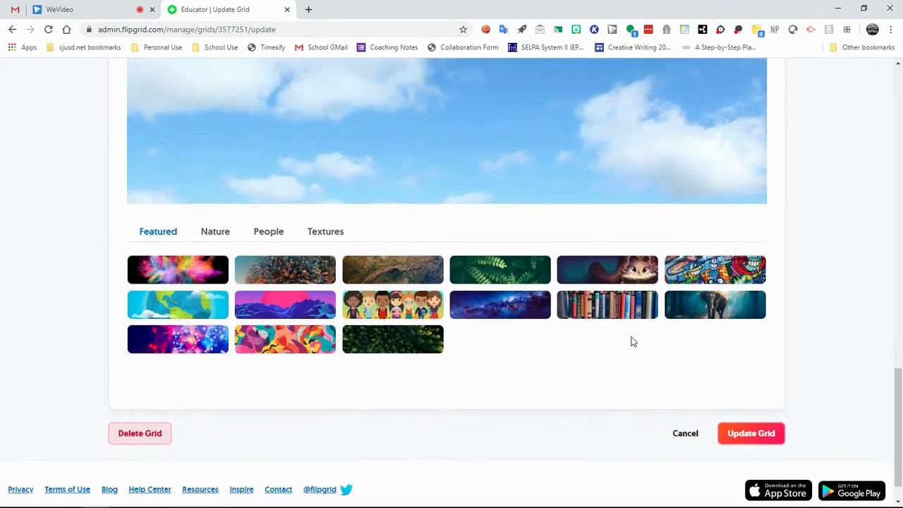
scroll(717, 325, "up", 8)
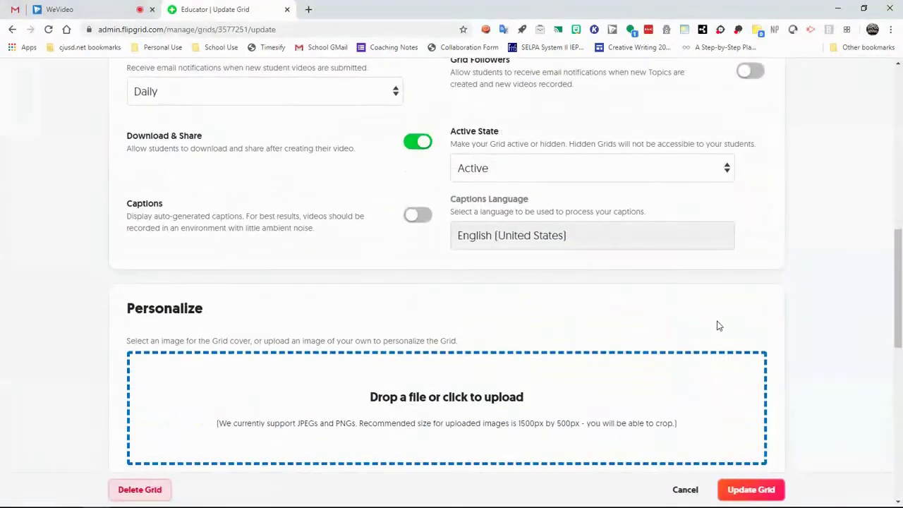
scroll(716, 325, "up", 3)
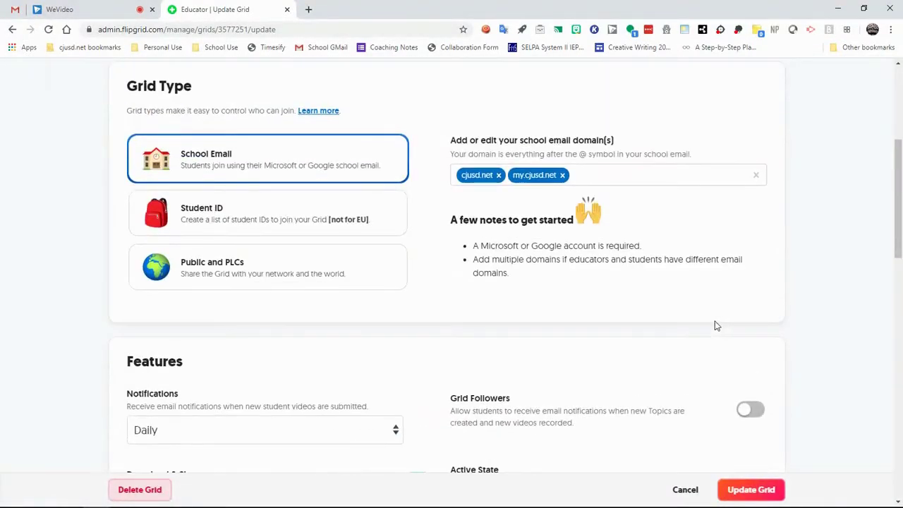
scroll(716, 324, "down", 3)
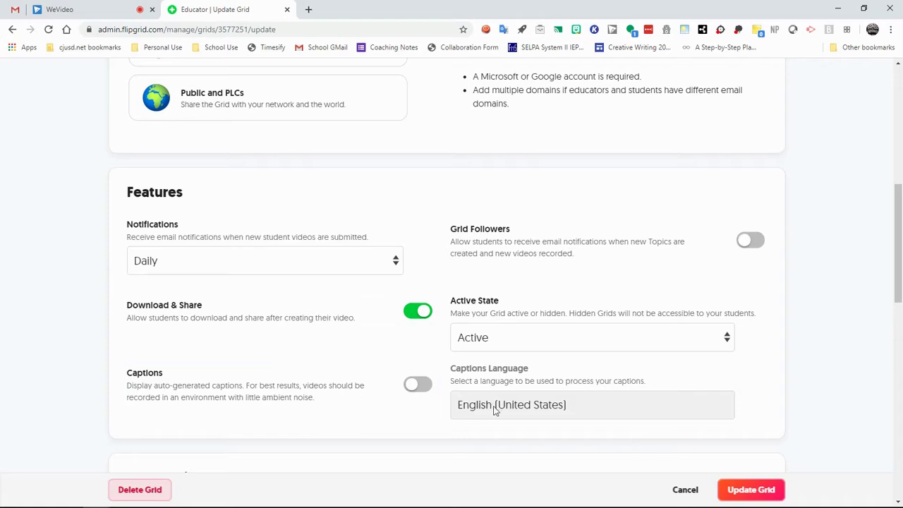
scroll(856, 388, "down", 2)
scroll(813, 381, "down", 5)
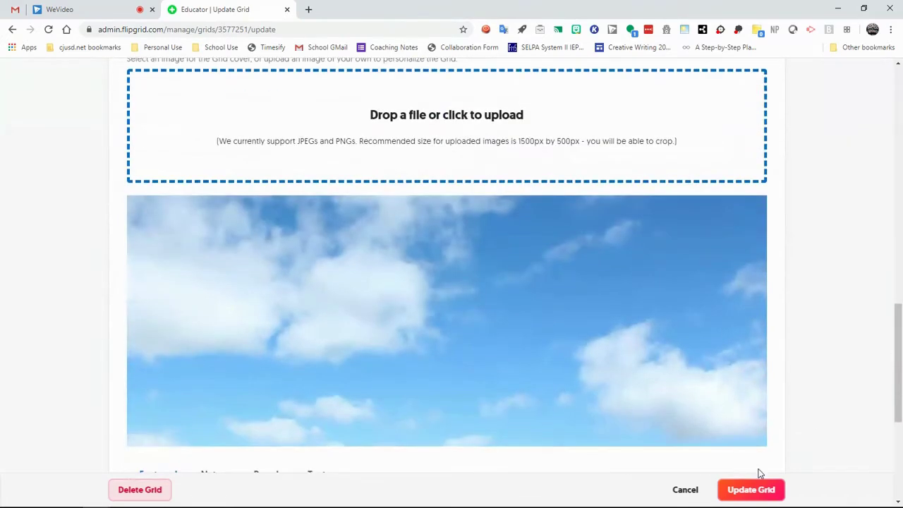
left_click(741, 492)
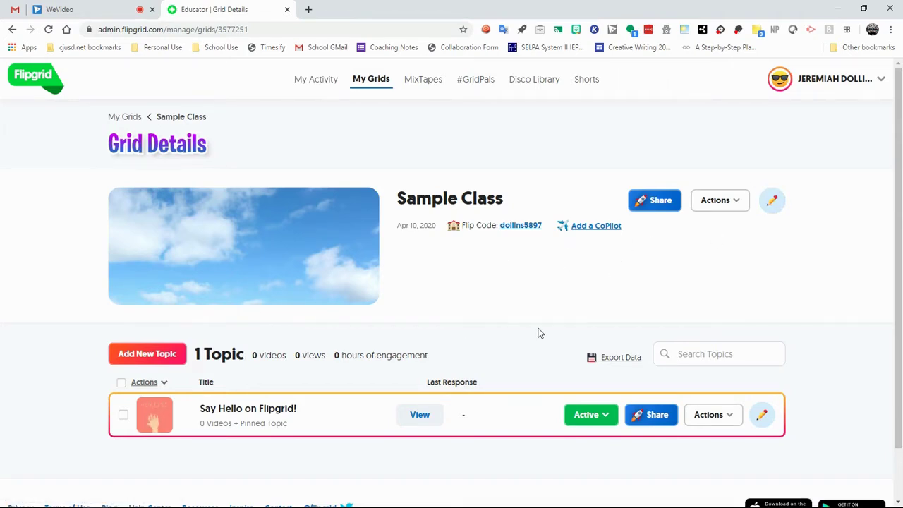
Step: Permanently delete the default "Say Hello on Flipgrid!" topic and its associated videos from the Sample Class grid
scroll(538, 333, "down", 1)
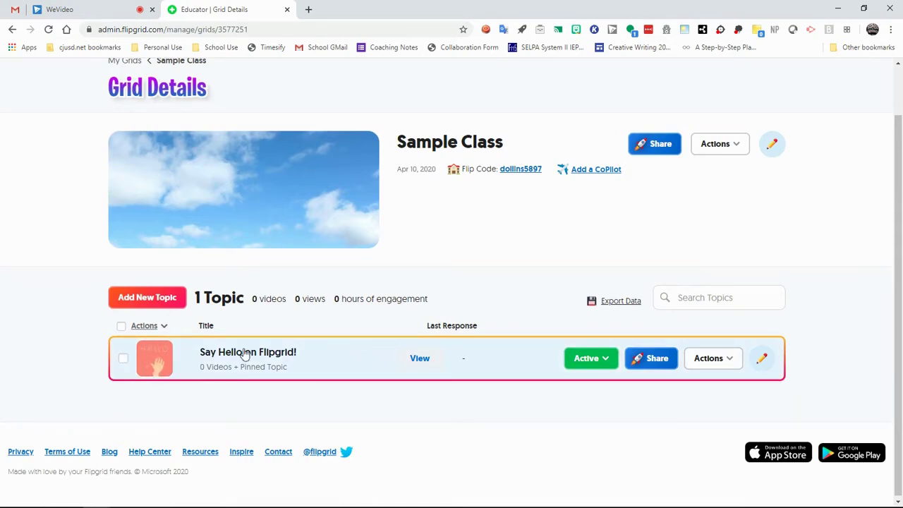
left_click(123, 361)
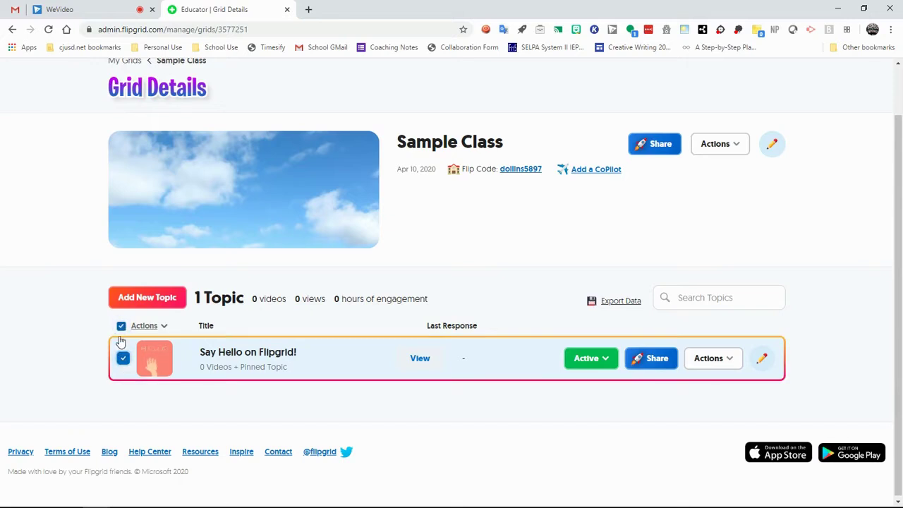
left_click(162, 326)
left_click(172, 400)
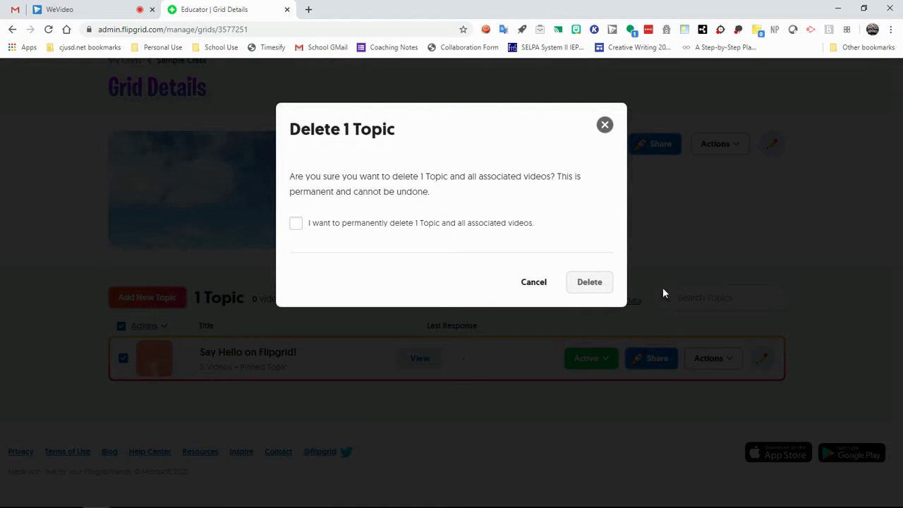
left_click(296, 224)
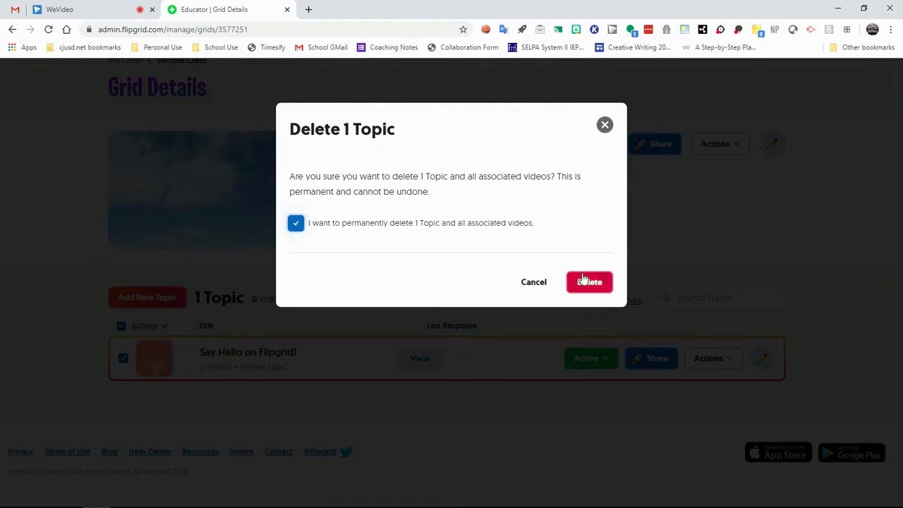
left_click(587, 282)
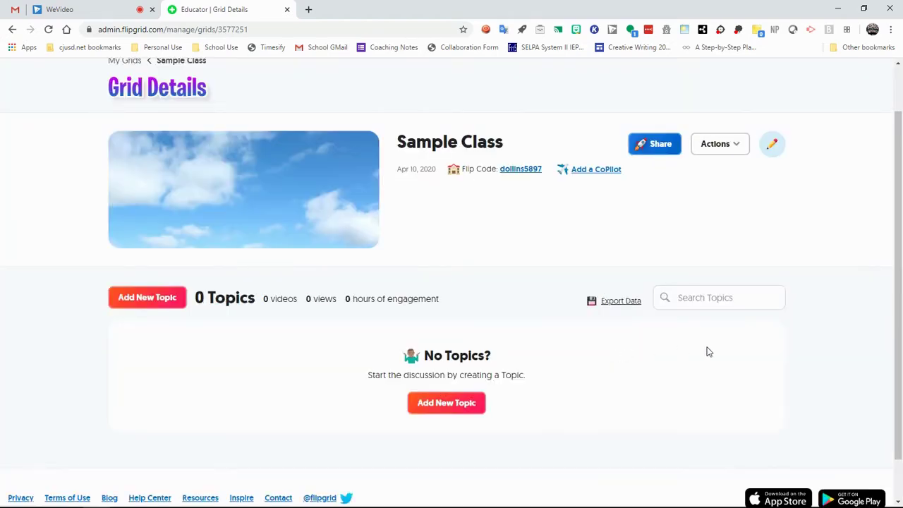
Step: Start a new topic titled "Introduce Yourself" and view the available recording times
left_click(433, 404)
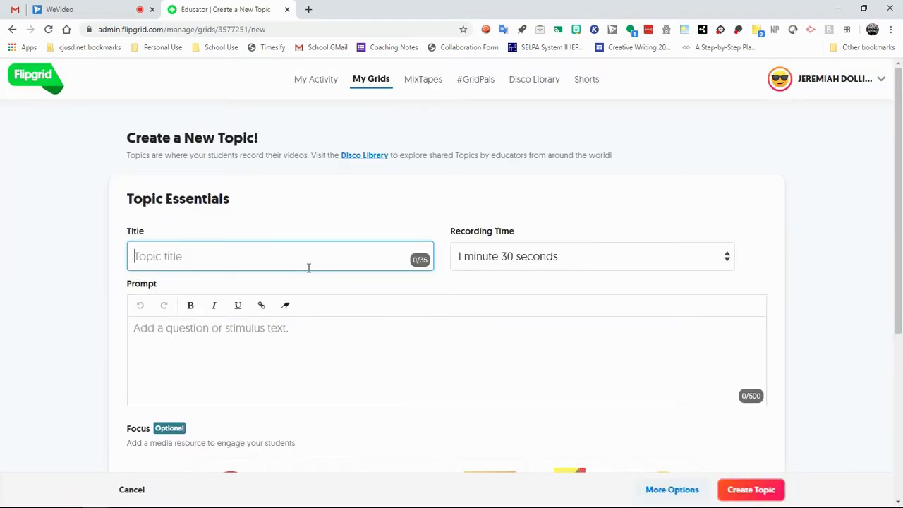
type("Introduce Yourself")
left_click(577, 265)
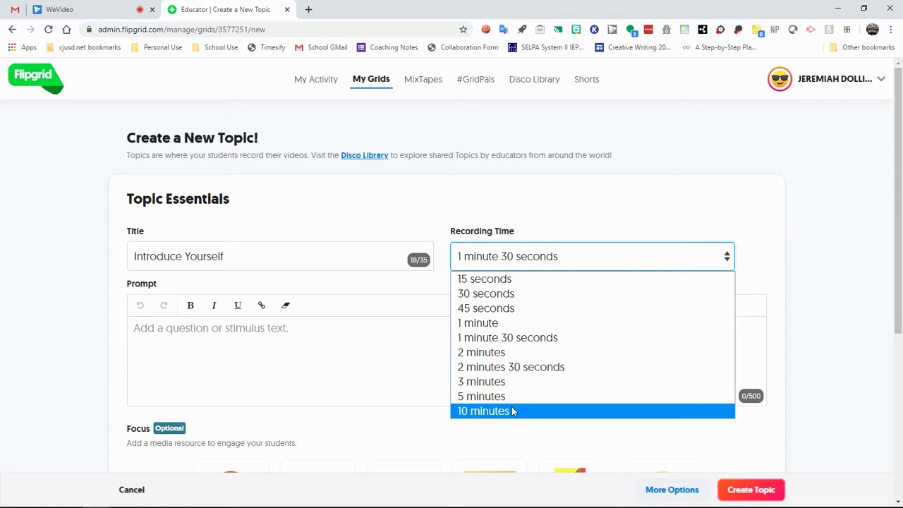
Step: Enter the topic prompt "Share your name, age, and 3 things you are interested in."
left_click(274, 328)
left_click(275, 328)
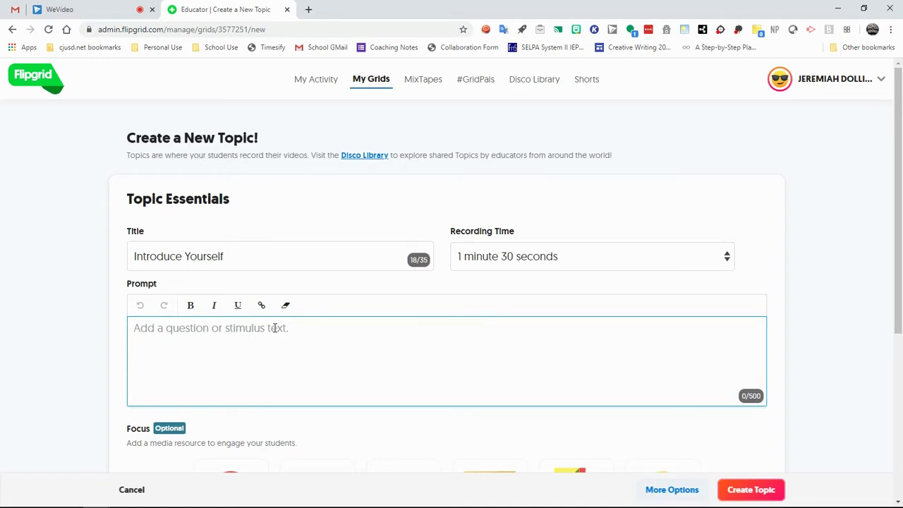
type("S")
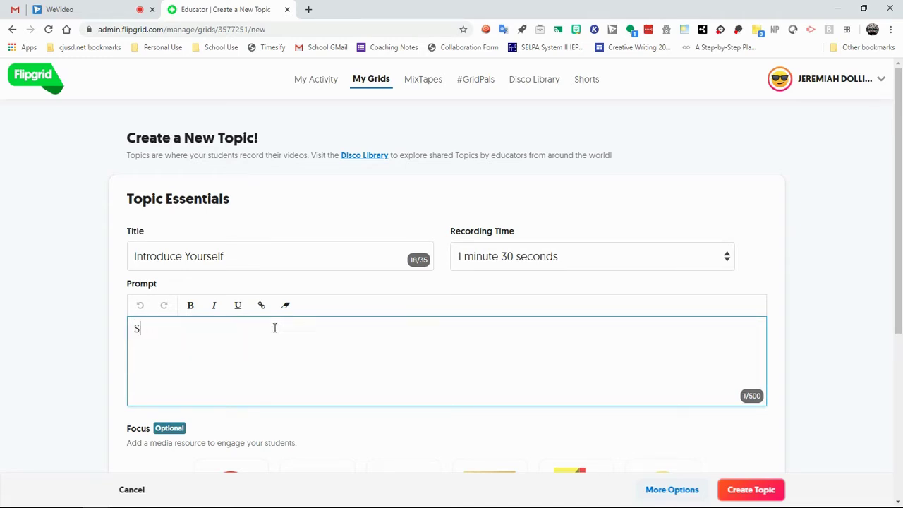
type("hare your name. age,")
type("an")
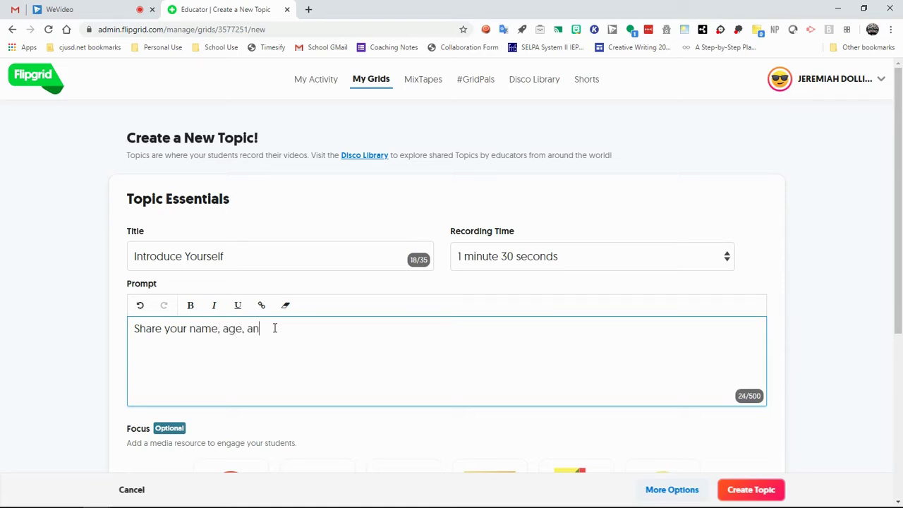
type("d 3 things your")
key("BackSpace")
type("are interested in.")
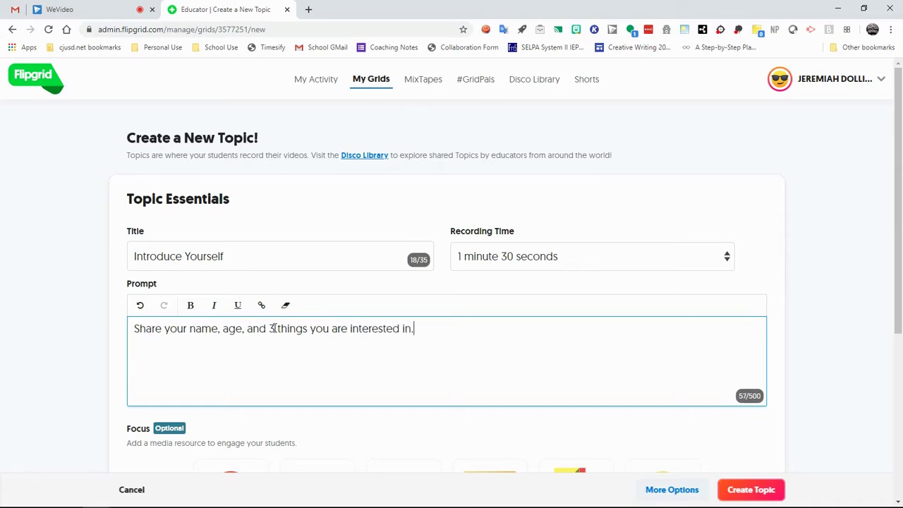
scroll(396, 412, "down", 4)
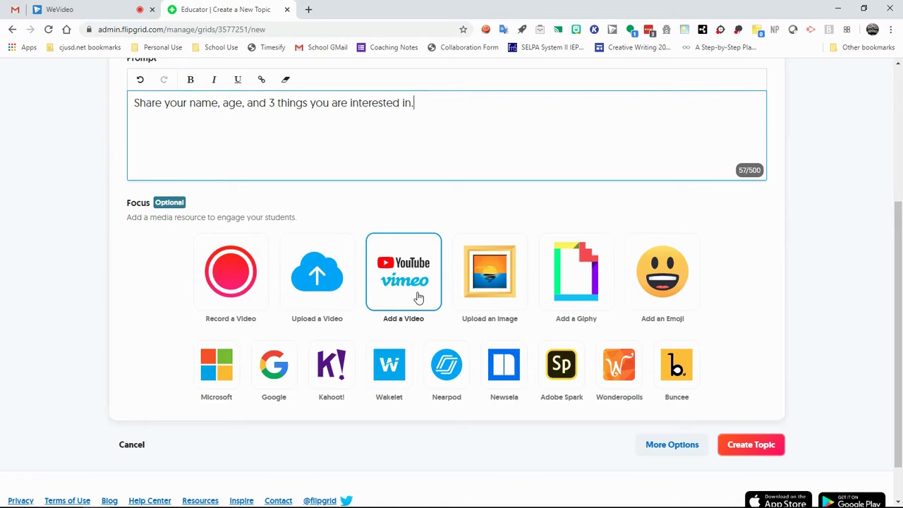
scroll(486, 280, "up", 3)
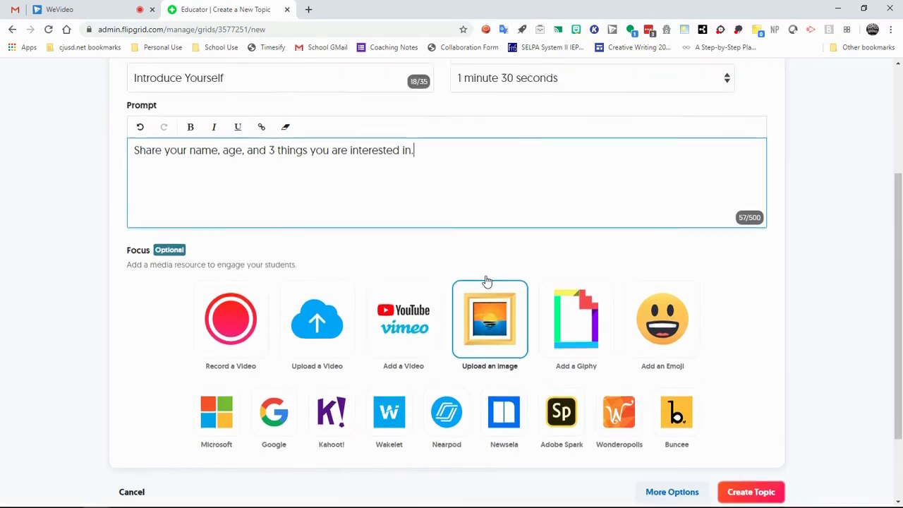
scroll(487, 280, "down", 3)
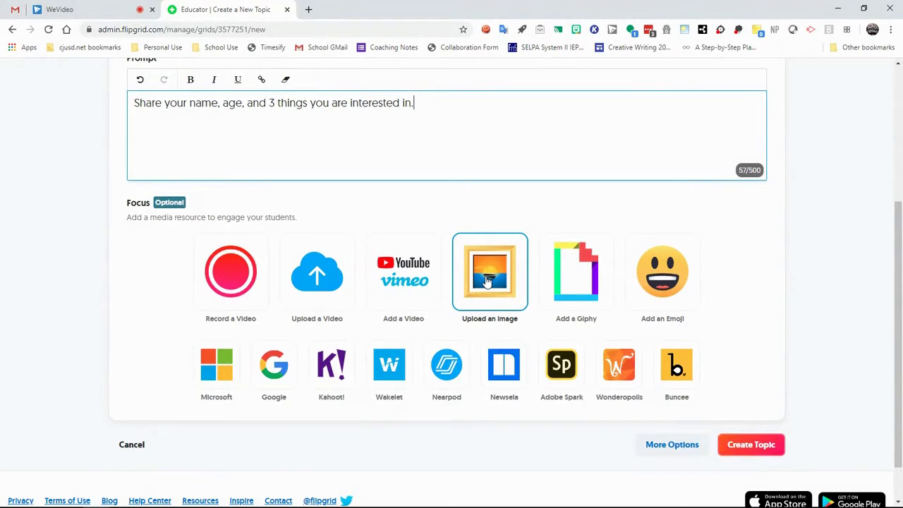
Step: Add the Quality Content image as the topic's focus, cropped to a 1:1 aspect ratio, and create the topic
left_click(487, 280)
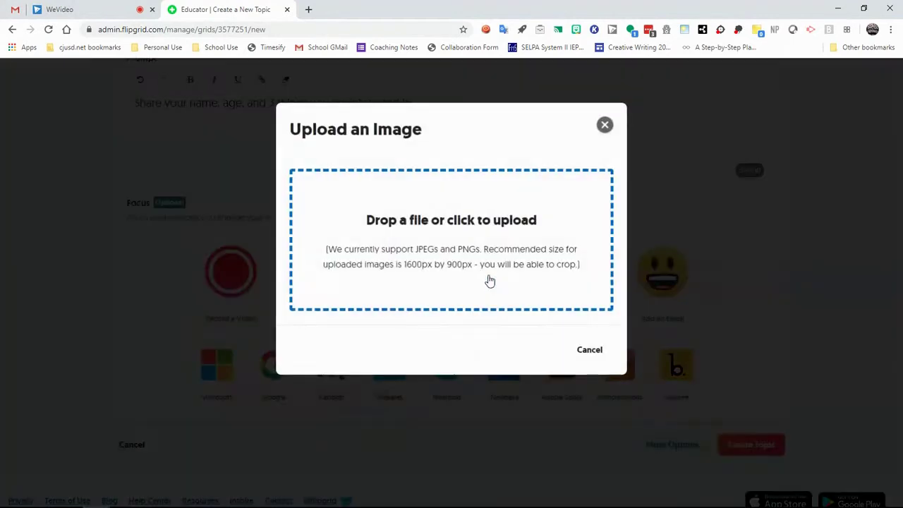
left_click(445, 221)
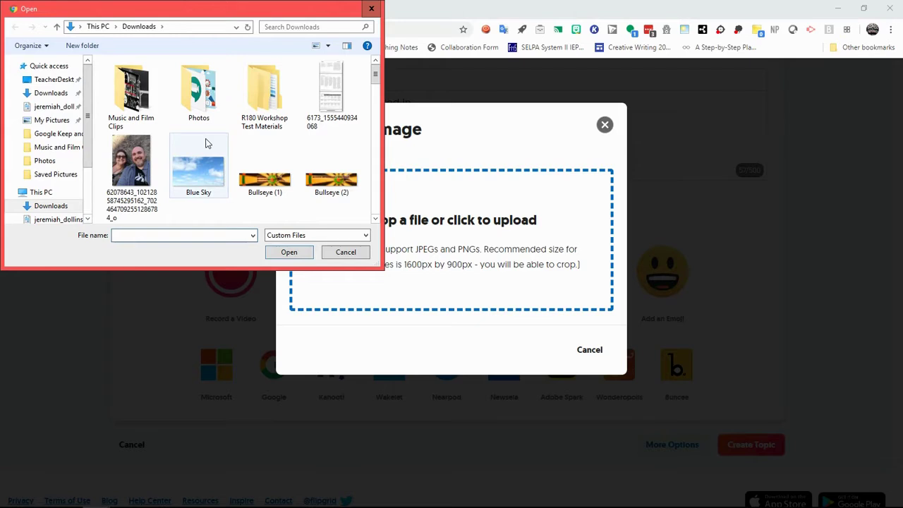
scroll(205, 143, "down", 2)
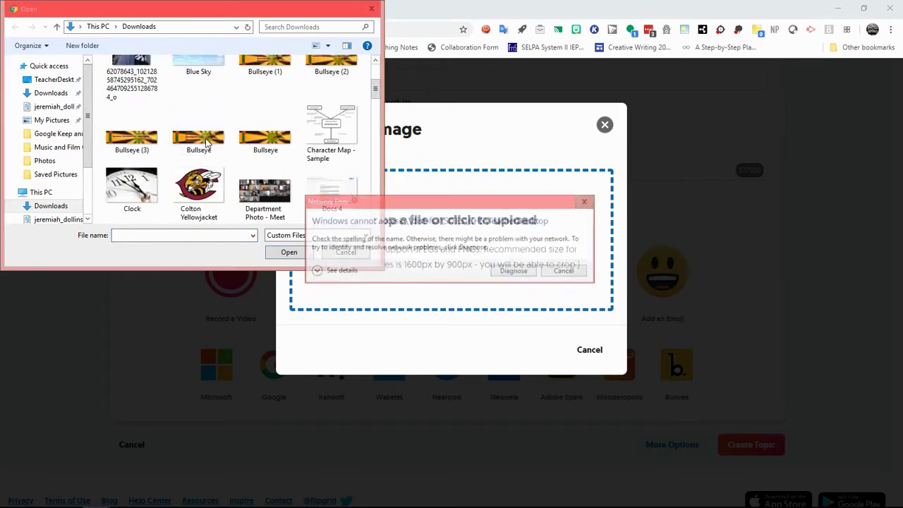
left_click(564, 270)
scroll(304, 148, "down", 2)
scroll(304, 148, "down", 3)
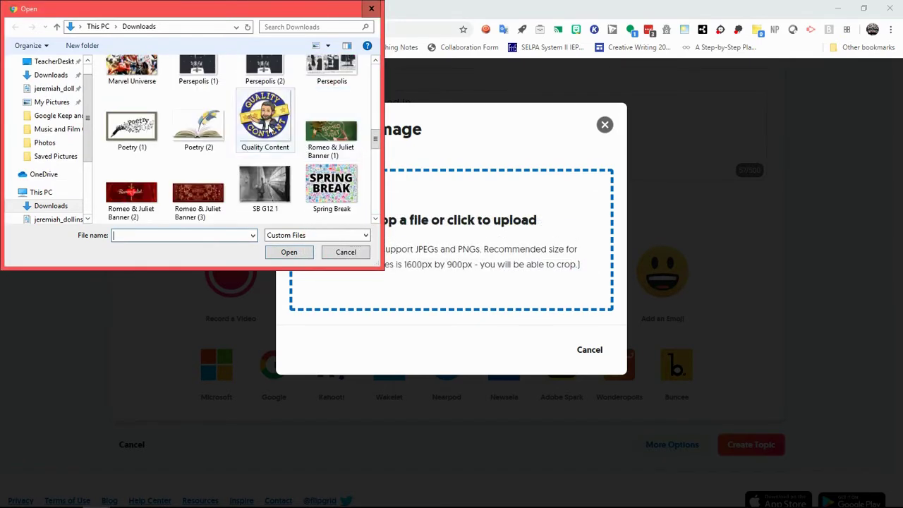
double_click(265, 117)
left_click(583, 474)
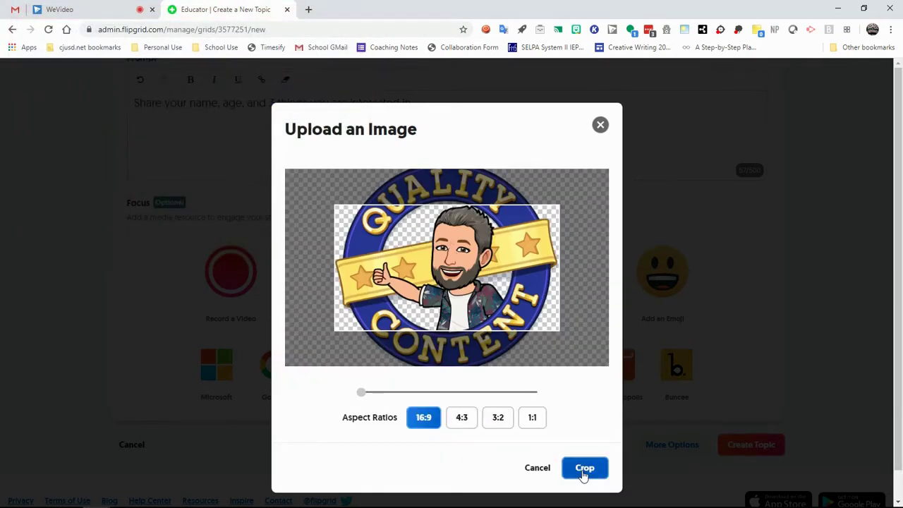
left_click(534, 419)
left_click(586, 469)
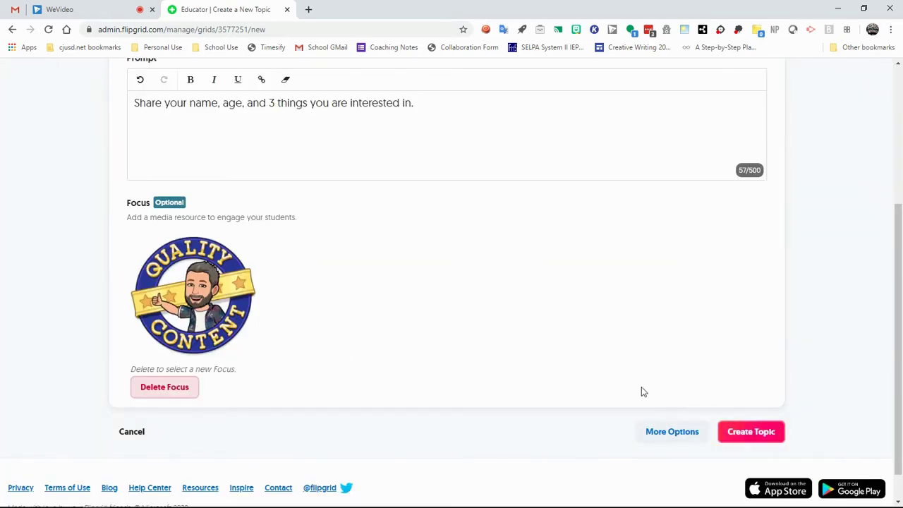
left_click(757, 431)
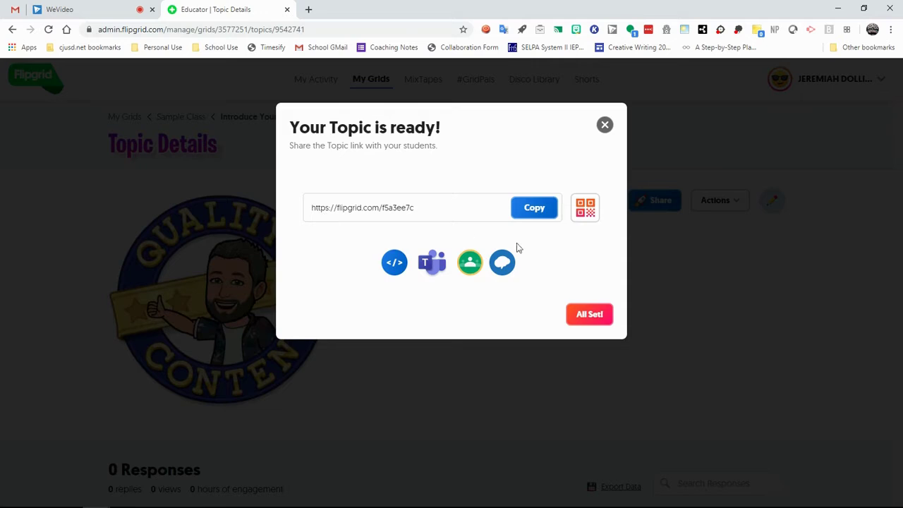
Step: View the Google Classroom sharing actions for the English 1 - P3 class, and close the sharing windows without posting the topic
left_click(470, 262)
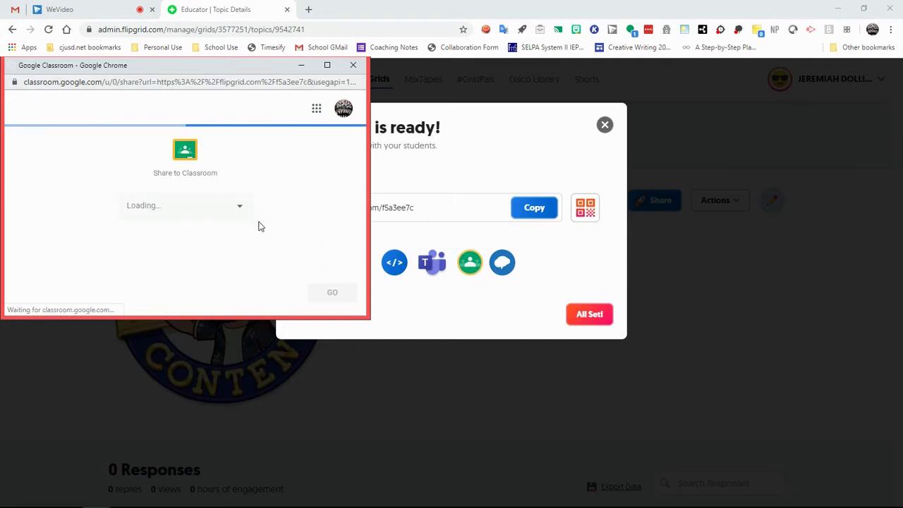
left_click(240, 206)
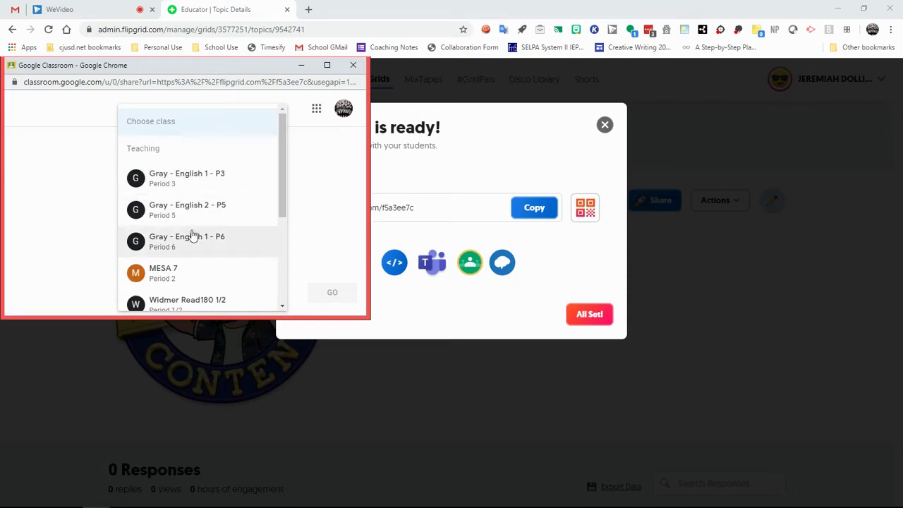
left_click(196, 186)
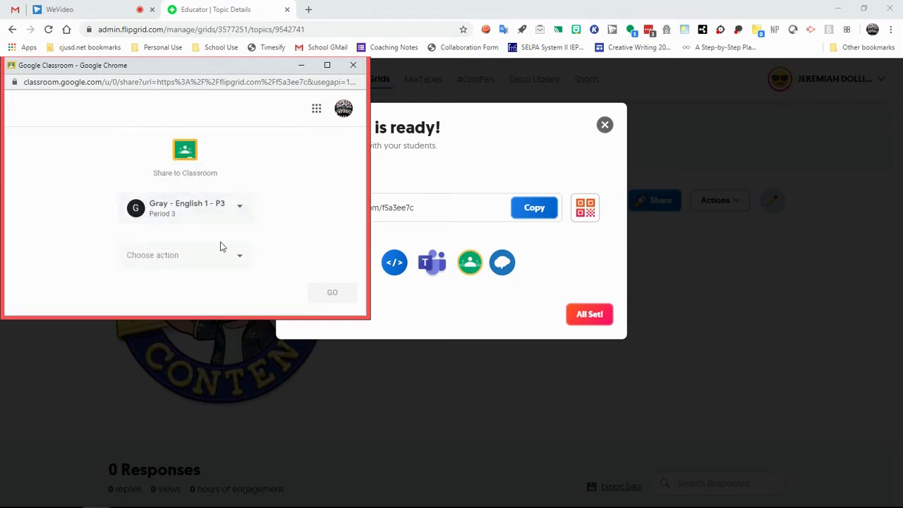
left_click(235, 258)
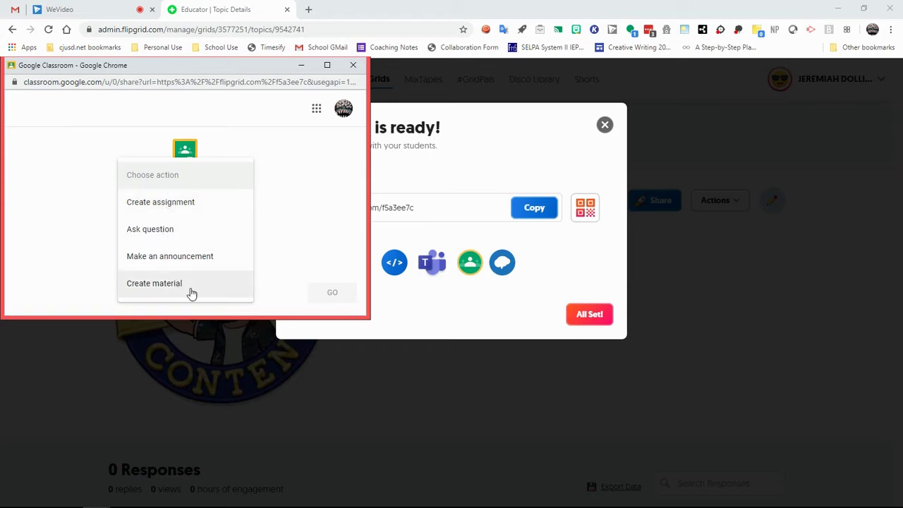
left_click(313, 270)
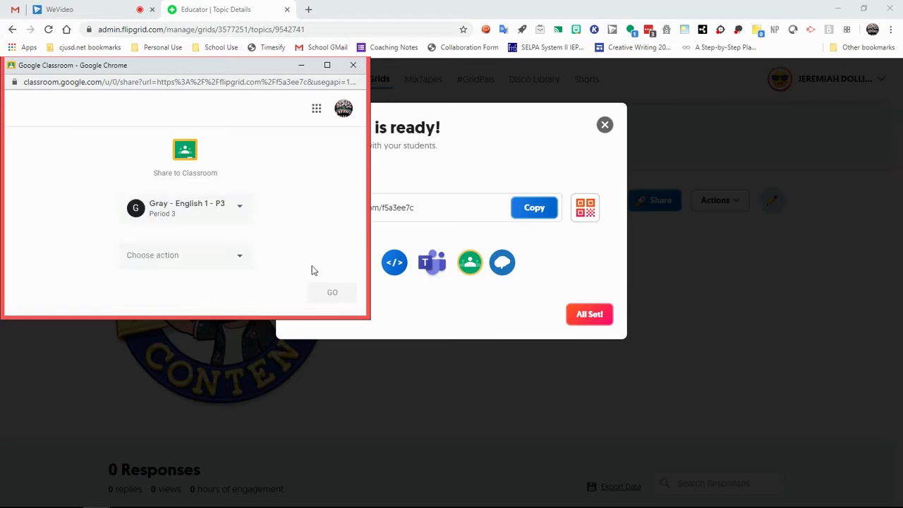
left_click(358, 68)
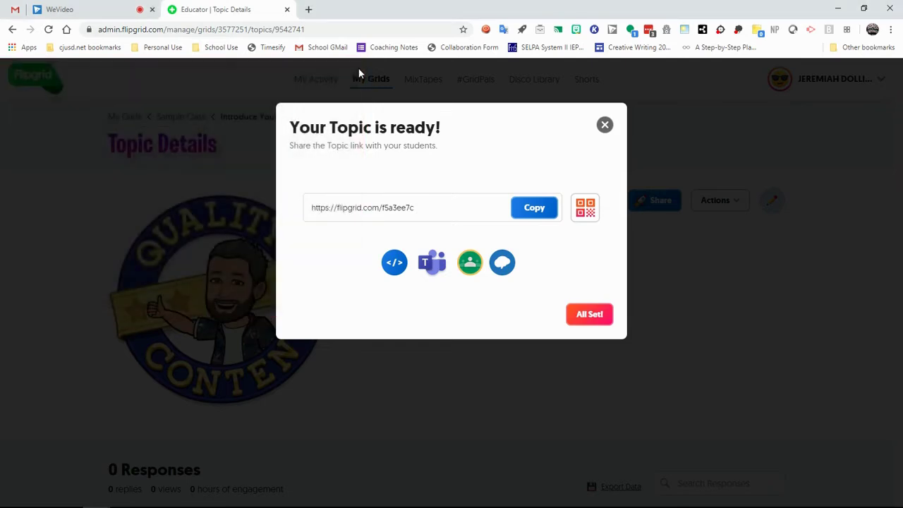
left_click(603, 123)
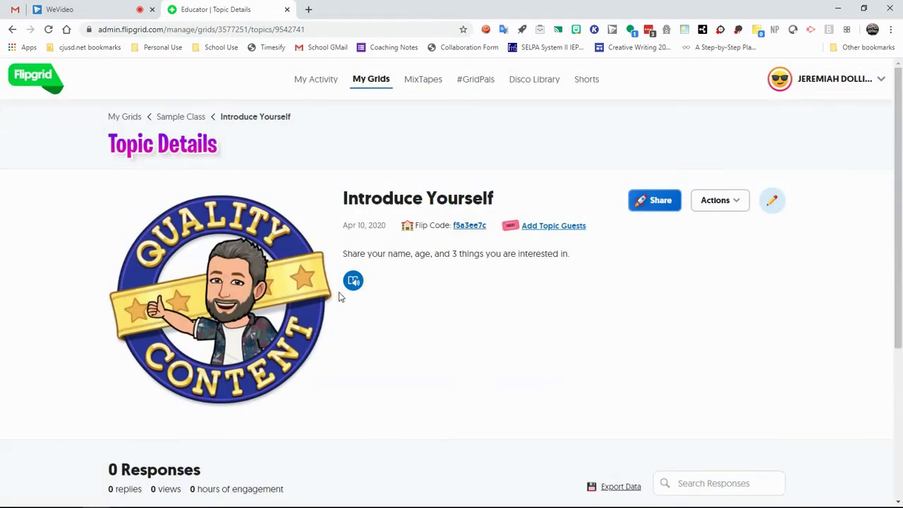
Step: Open the English I - P3 grid from the grid list and view its Spring Break Share-Out topic page
left_click(362, 79)
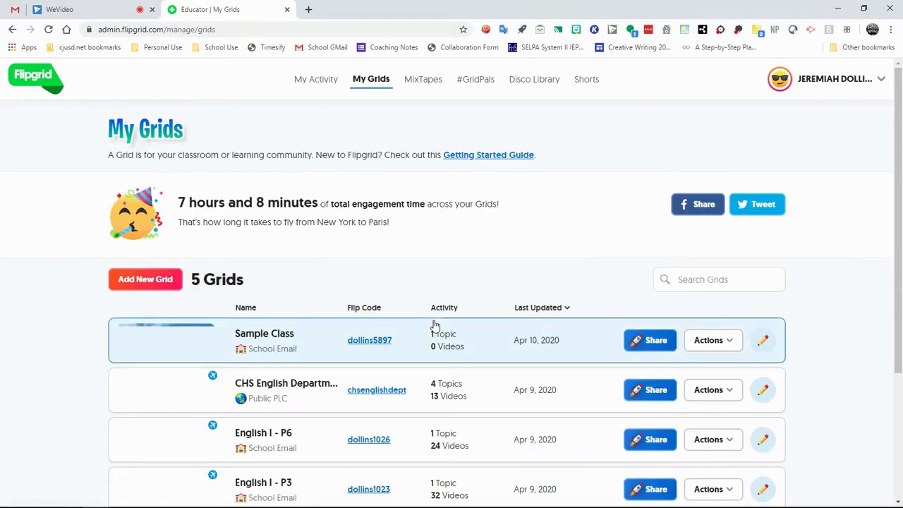
scroll(415, 288, "down", 1)
scroll(415, 287, "down", 2)
left_click(325, 322)
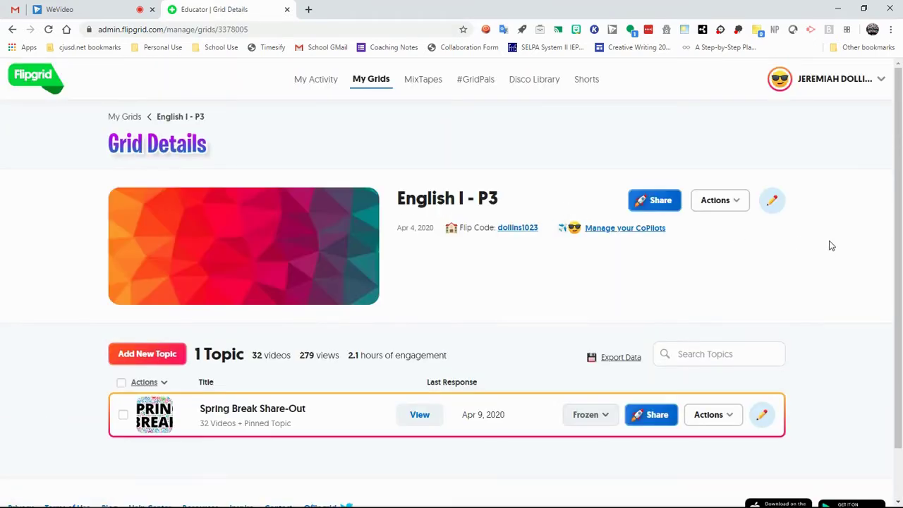
scroll(829, 245, "down", 1)
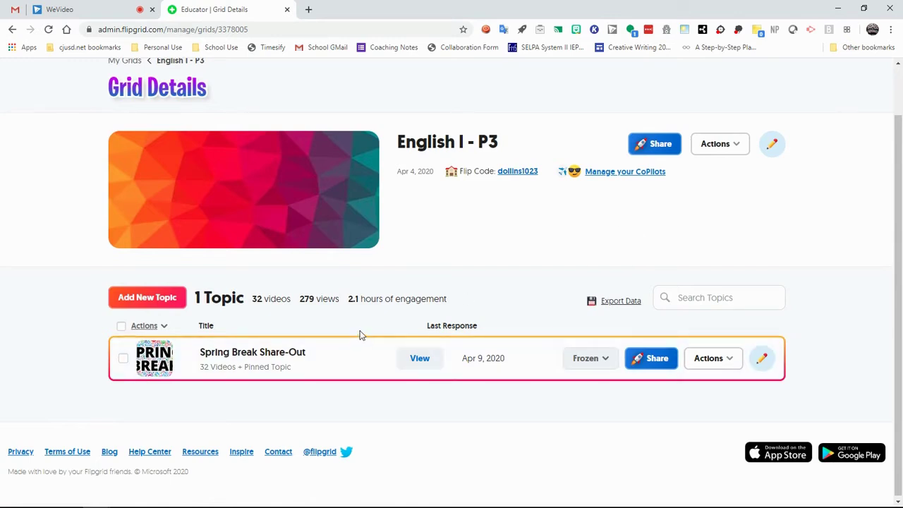
left_click(419, 359)
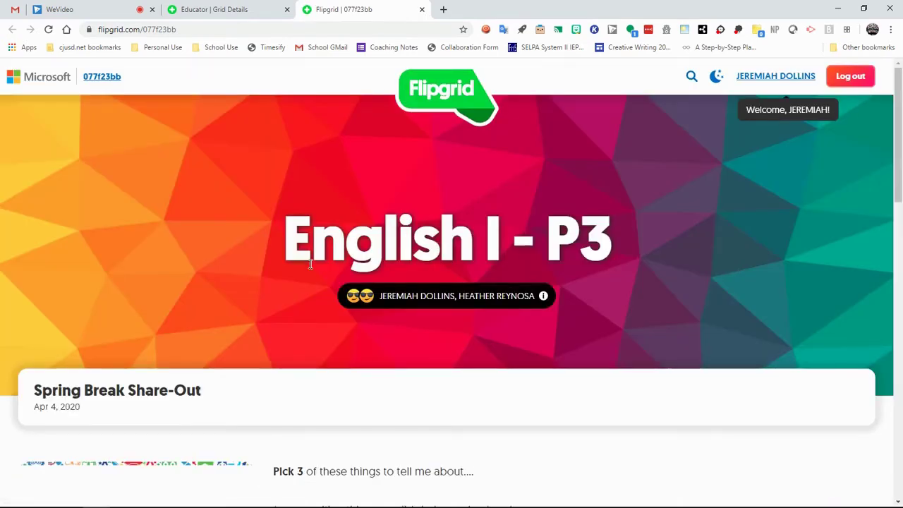
Step: Examine the Spring Break Share-Out page's prompt, frozen status and student video responses
scroll(310, 264, "down", 1)
scroll(311, 263, "down", 4)
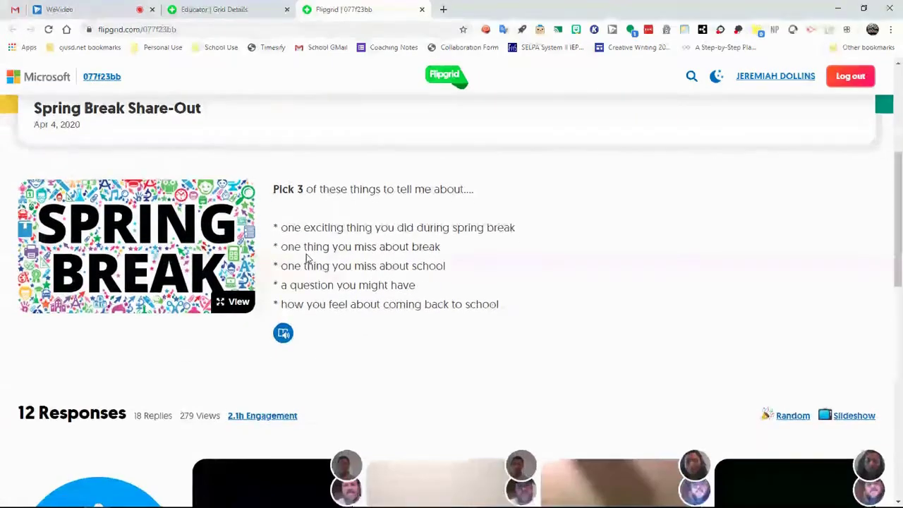
scroll(458, 225, "down", 7)
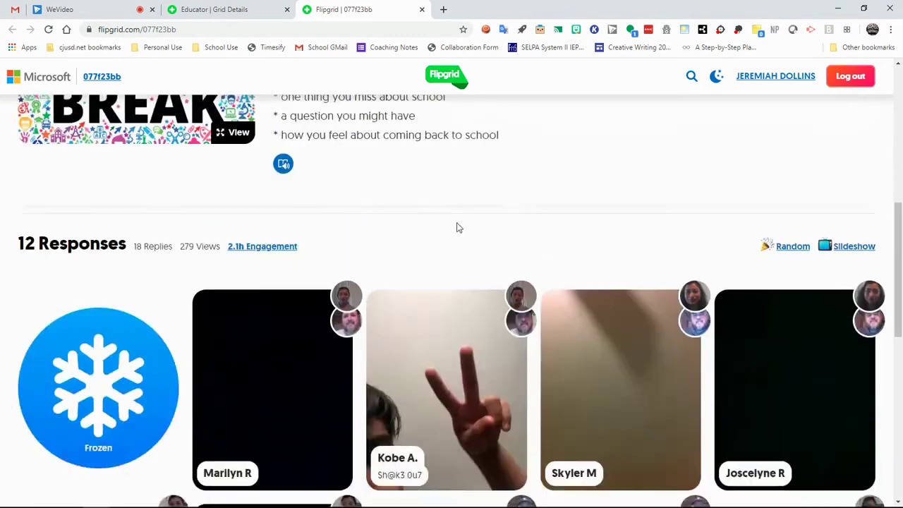
scroll(458, 224, "down", 5)
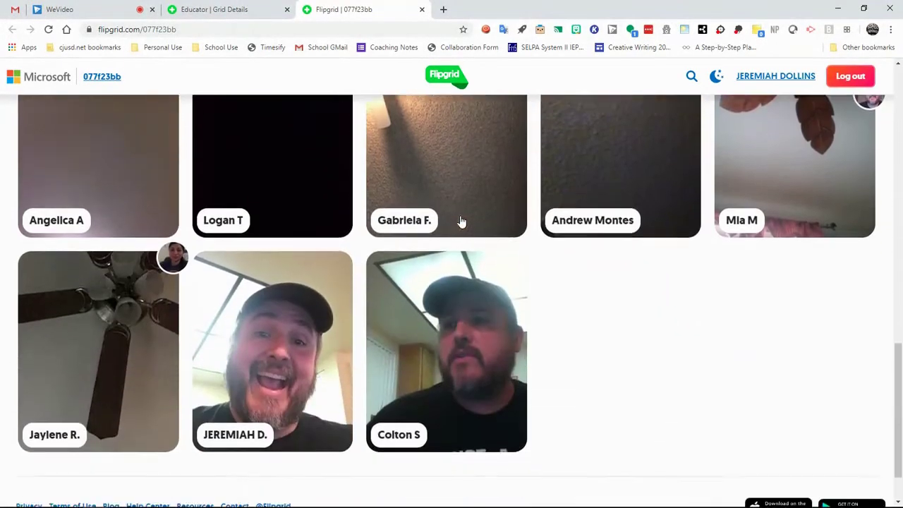
scroll(462, 224, "up", 4)
scroll(466, 224, "up", 6)
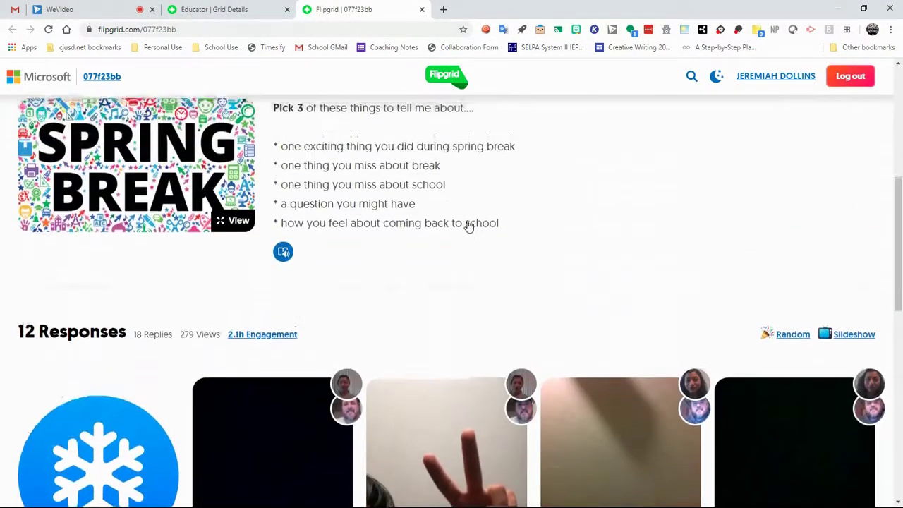
scroll(468, 226, "down", 3)
scroll(464, 255, "up", 8)
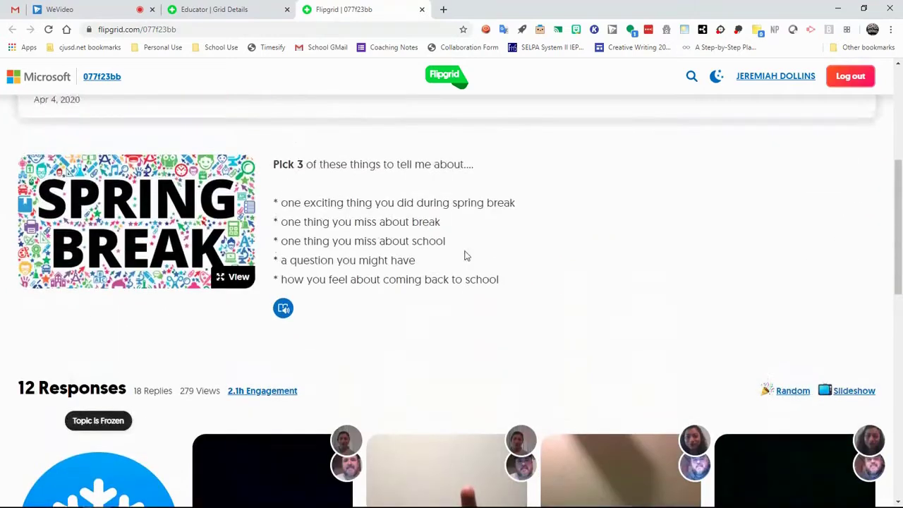
Step: Return to the educator grid details, open the Spring Break Share-Out topic's details and review its list of responses
left_click(223, 4)
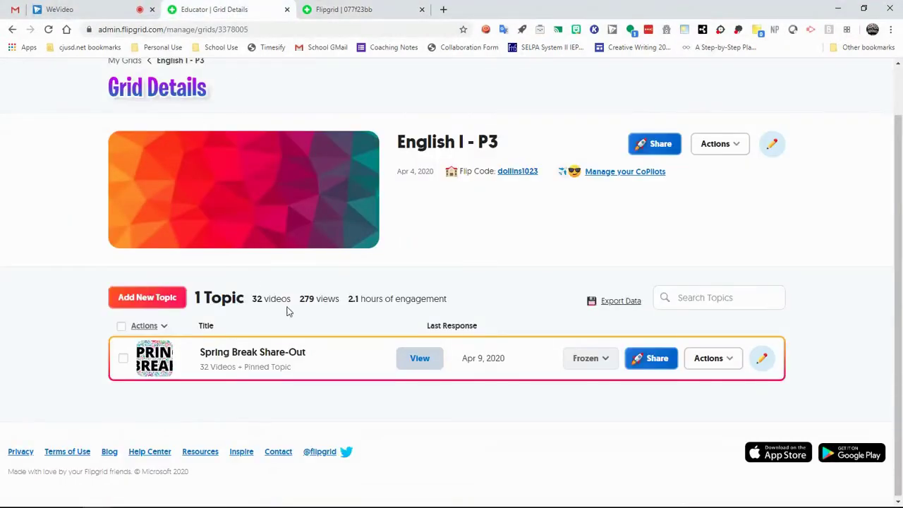
left_click(335, 357)
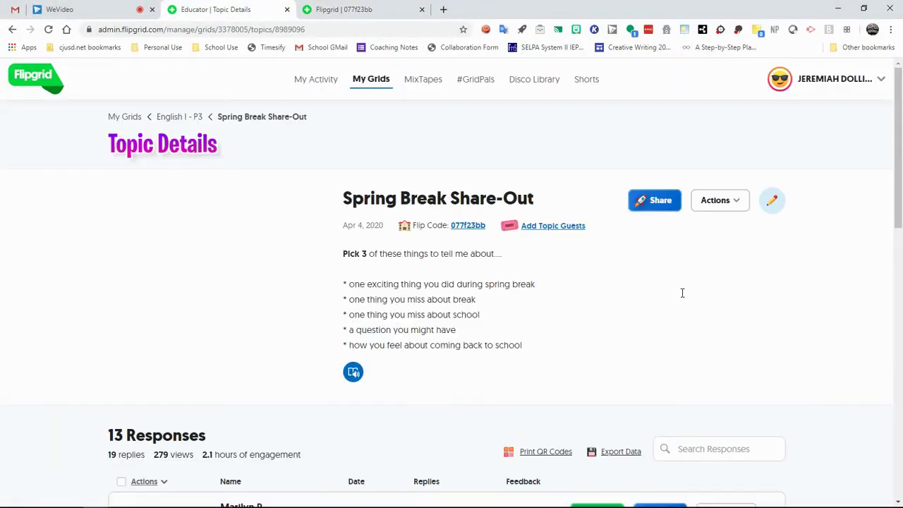
scroll(705, 291, "down", 6)
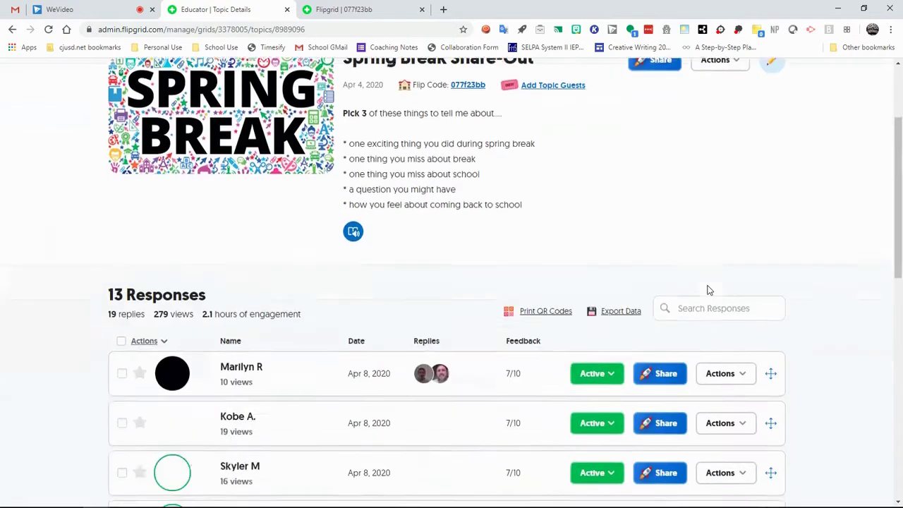
scroll(839, 291, "down", 5)
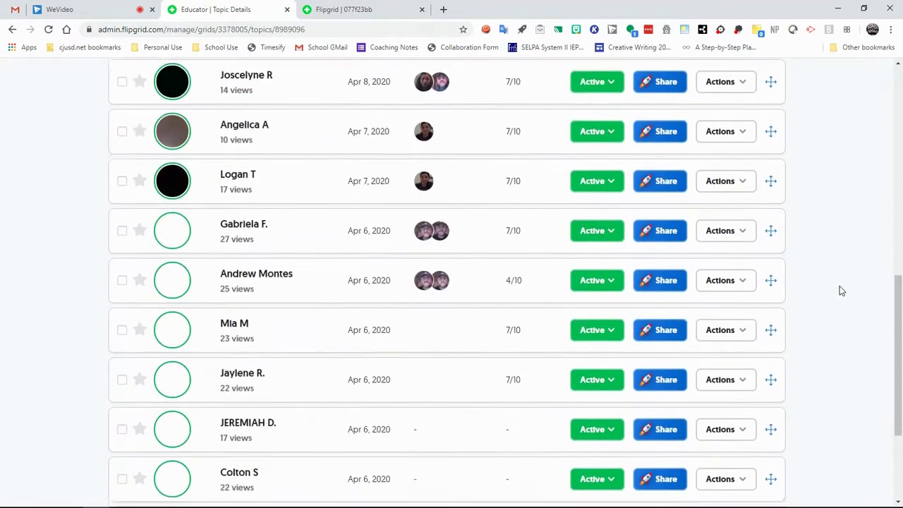
scroll(841, 291, "up", 7)
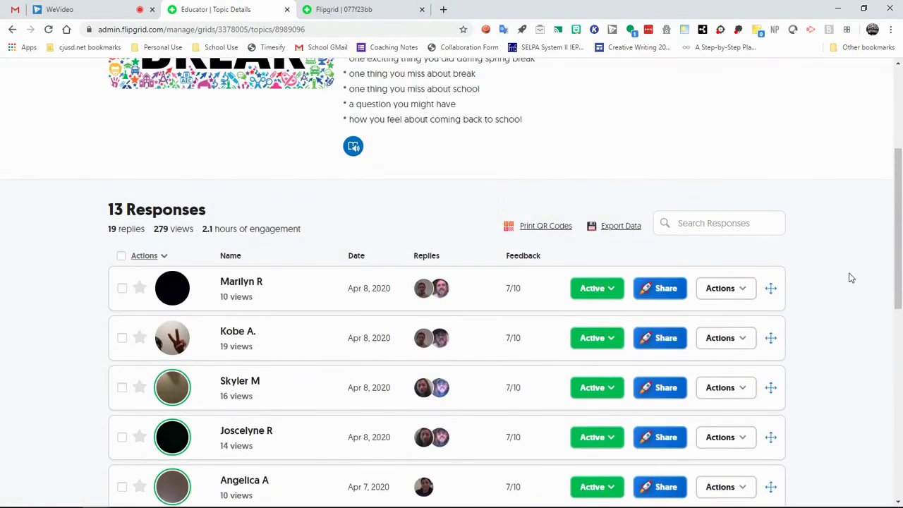
scroll(849, 276, "down", 1)
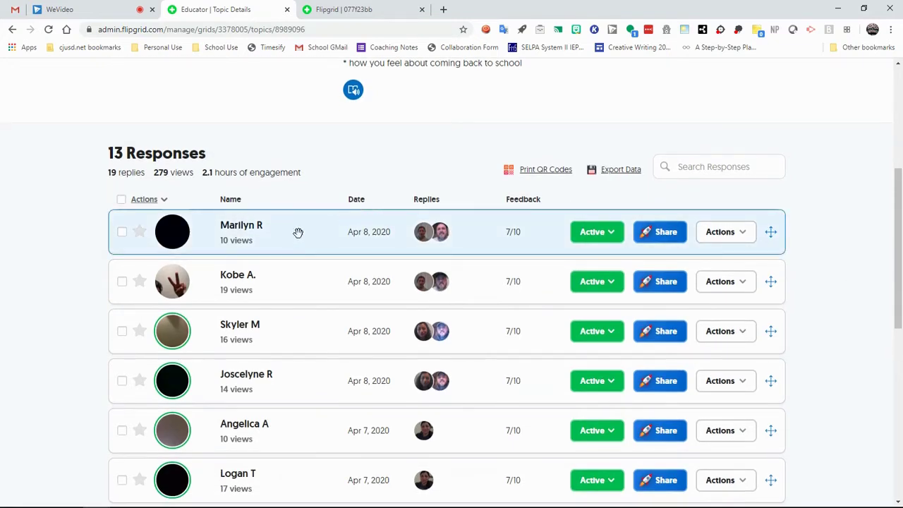
Step: Open the first student's video response, pause it, and view its Spark and MixTape options without applying either
left_click(298, 232)
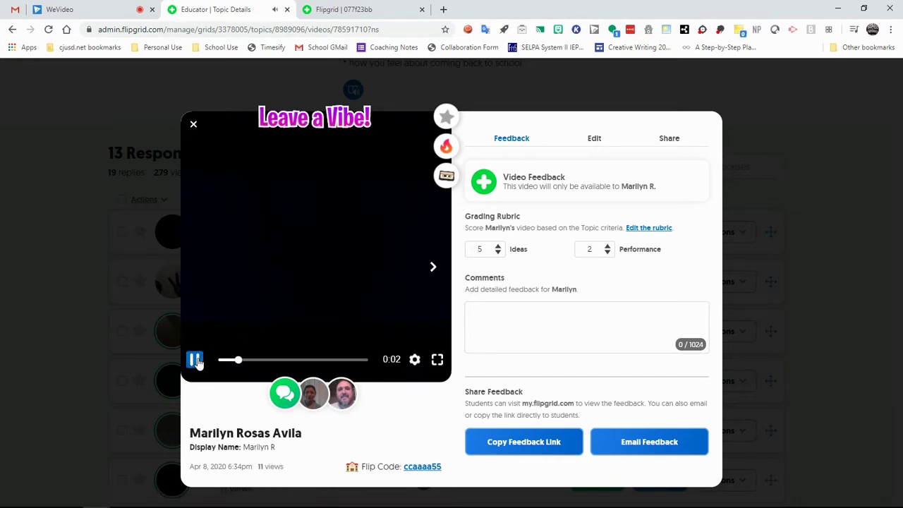
left_click(196, 360)
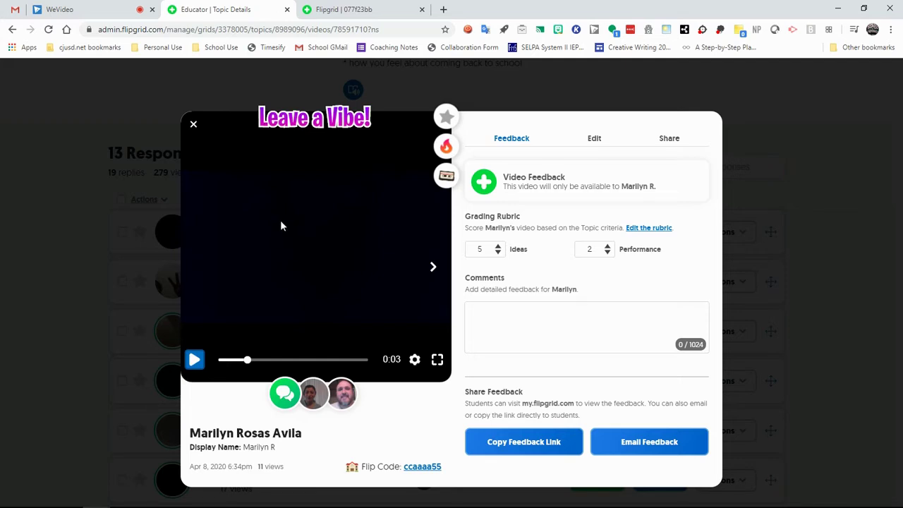
left_click(445, 148)
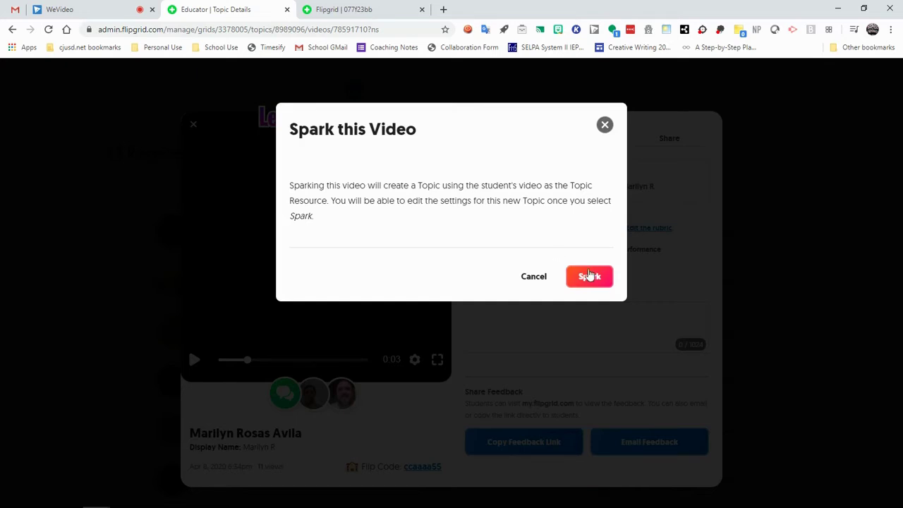
left_click(604, 126)
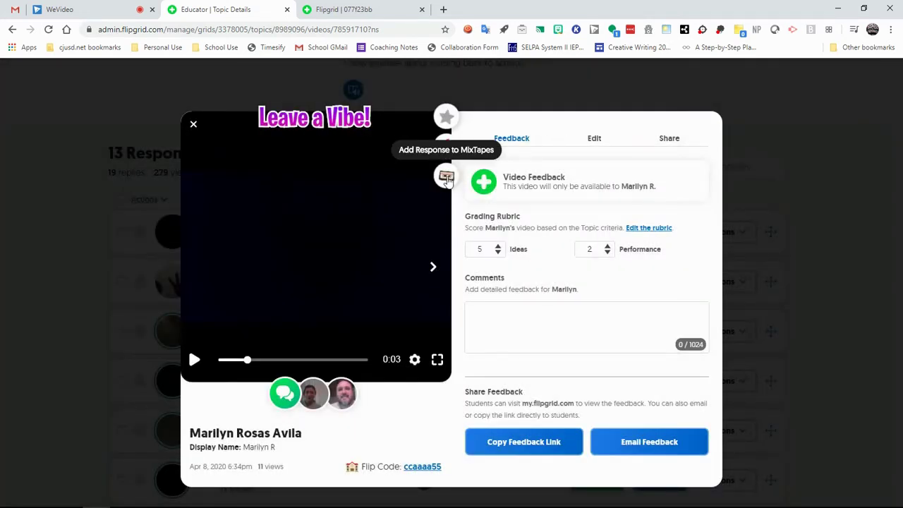
left_click(446, 178)
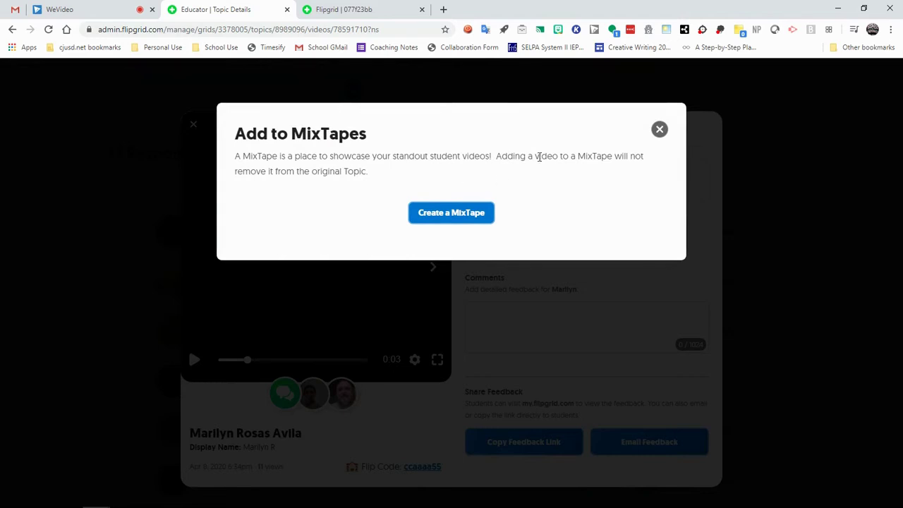
left_click(659, 129)
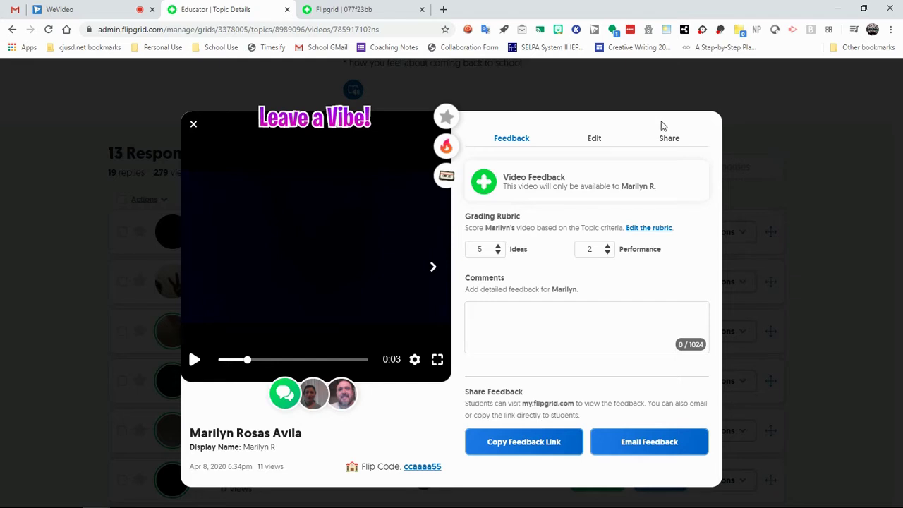
Step: Start a video reply to the first student's response and view the topic prompt inside the recorder
left_click(288, 385)
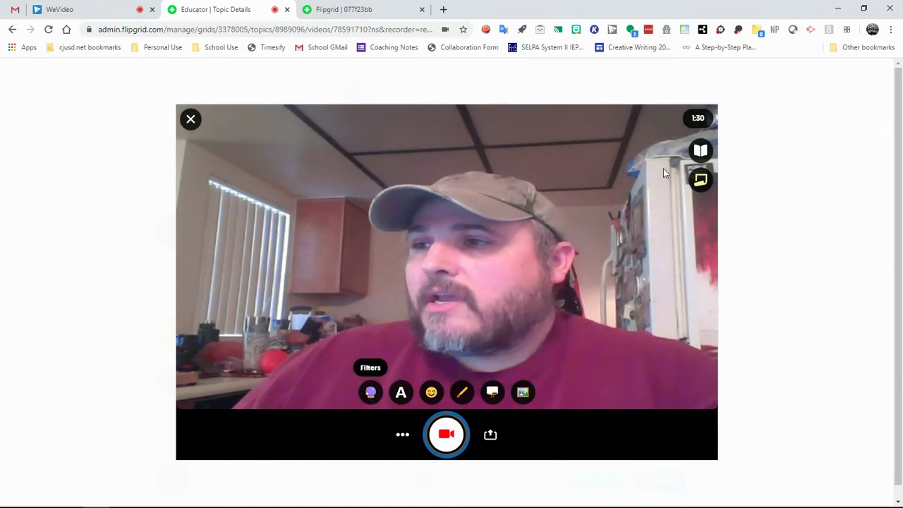
left_click(702, 151)
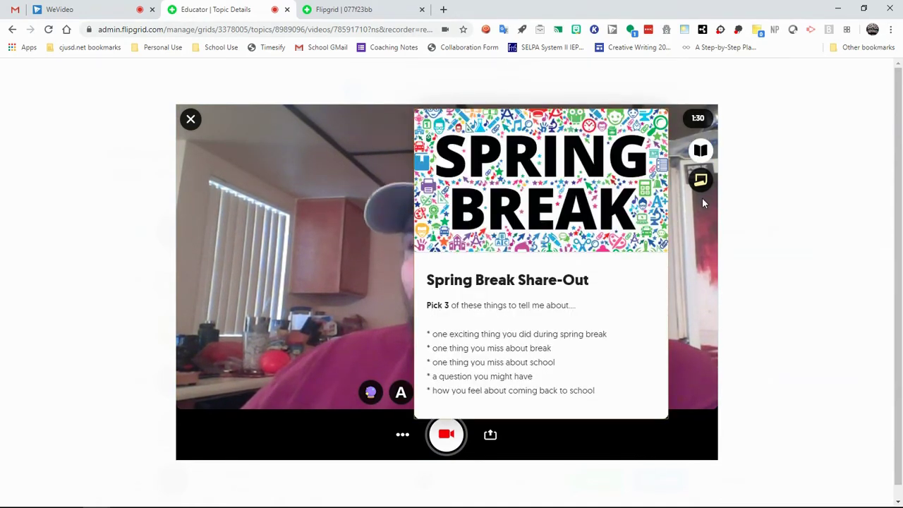
left_click(702, 154)
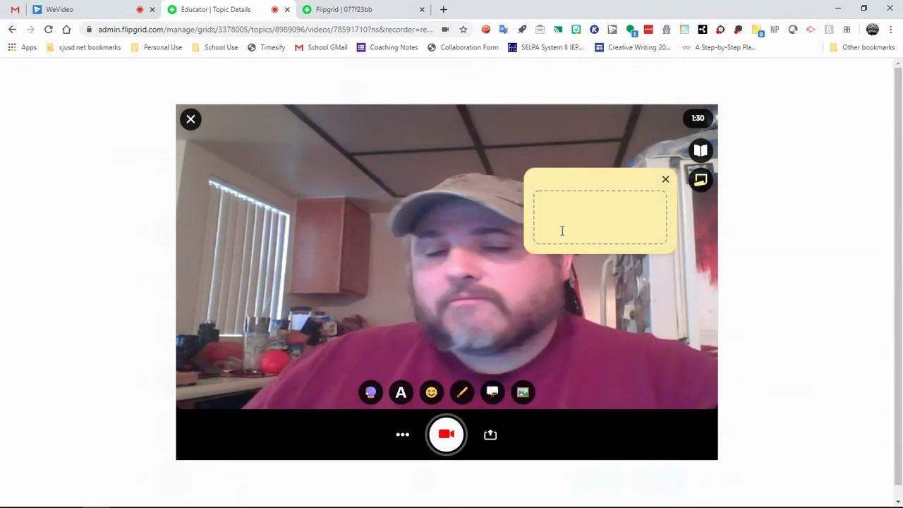
Step: Add a sticky note reading "Check this out!" and move it beside the speaker, over the window blinds
type("Le")
key("BackSpace")
key("BackSpace")
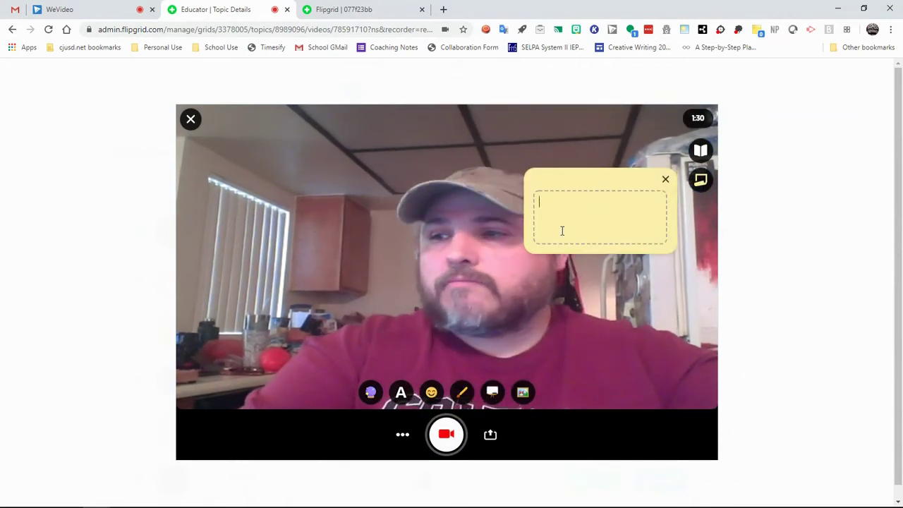
type("Check this out!")
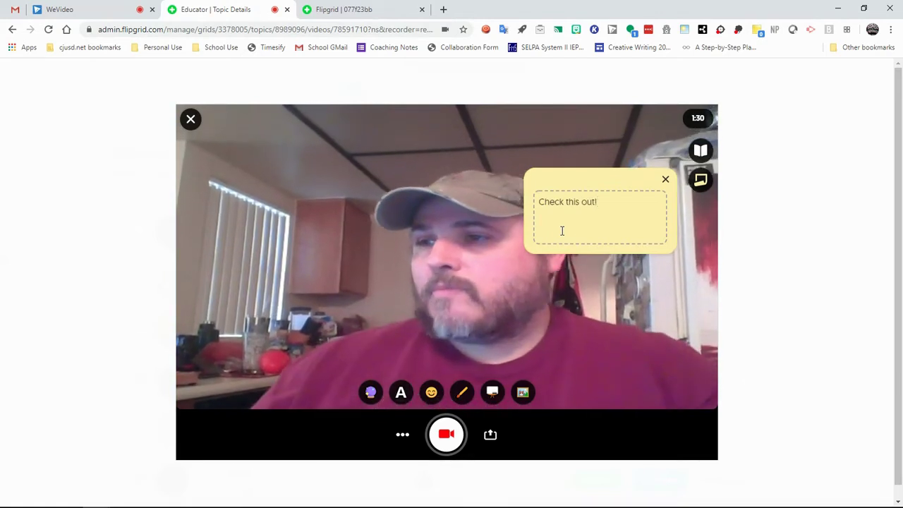
left_click(600, 294)
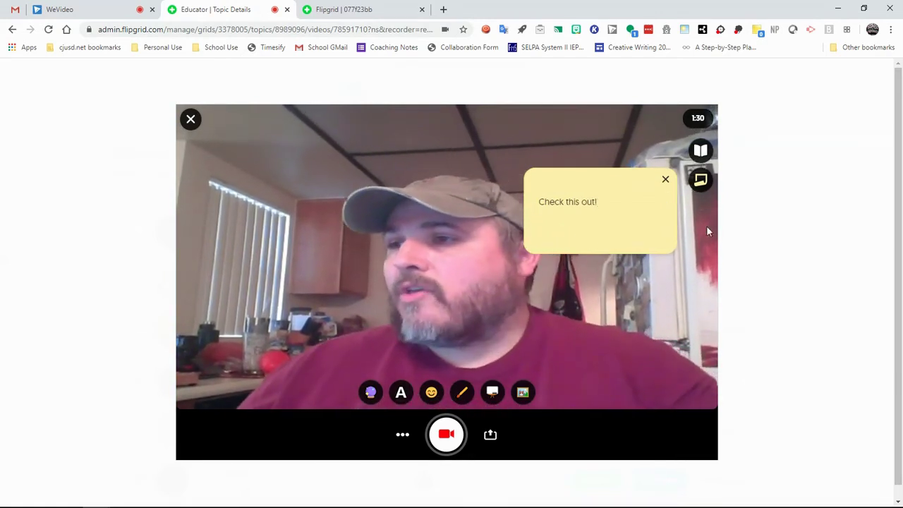
left_click(632, 226)
left_click_drag(627, 181, 383, 179)
left_click_drag(324, 169, 274, 200)
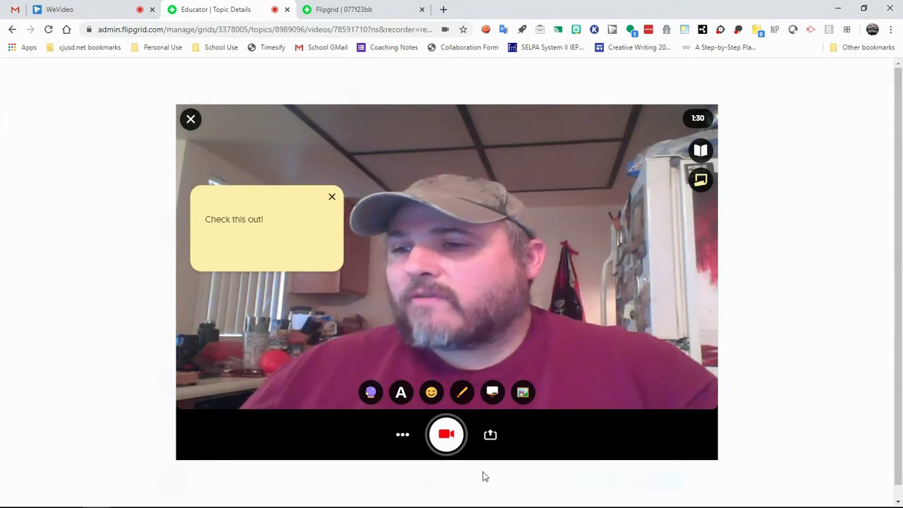
Step: Apply the Pixel filter to the camera view and clear the filter again
left_click(373, 392)
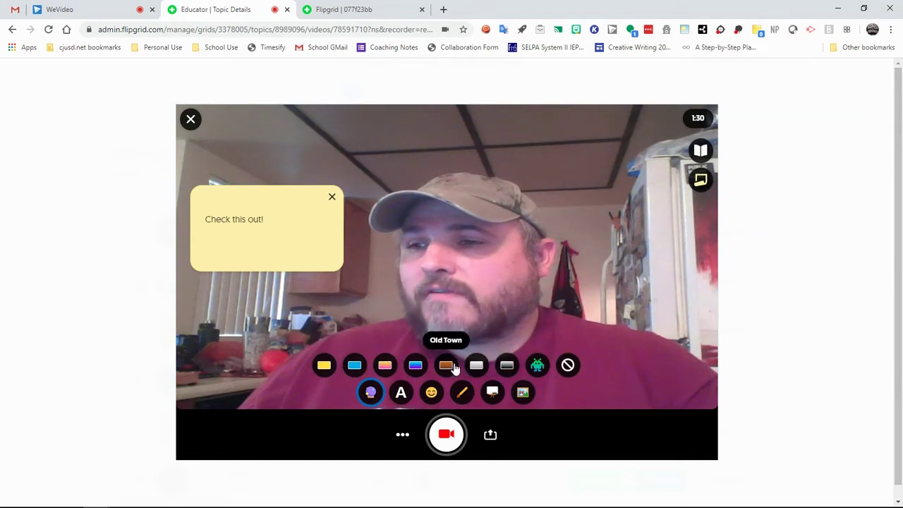
left_click(538, 364)
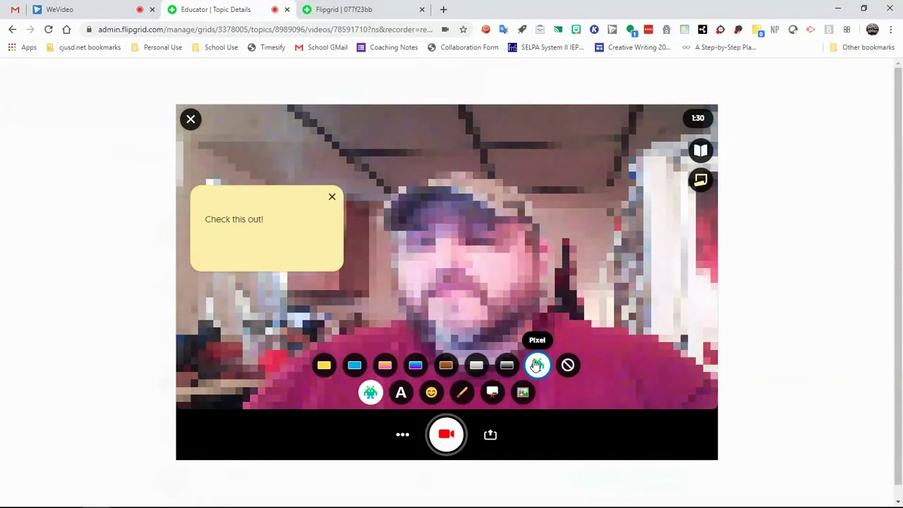
left_click(567, 365)
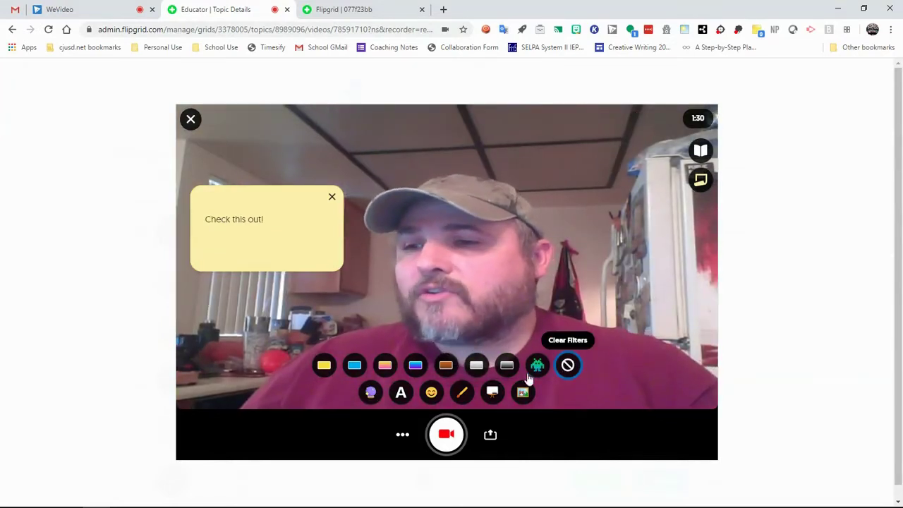
Step: View the recorder's text styles and sticker library without adding any, and return to the camera view
left_click(402, 396)
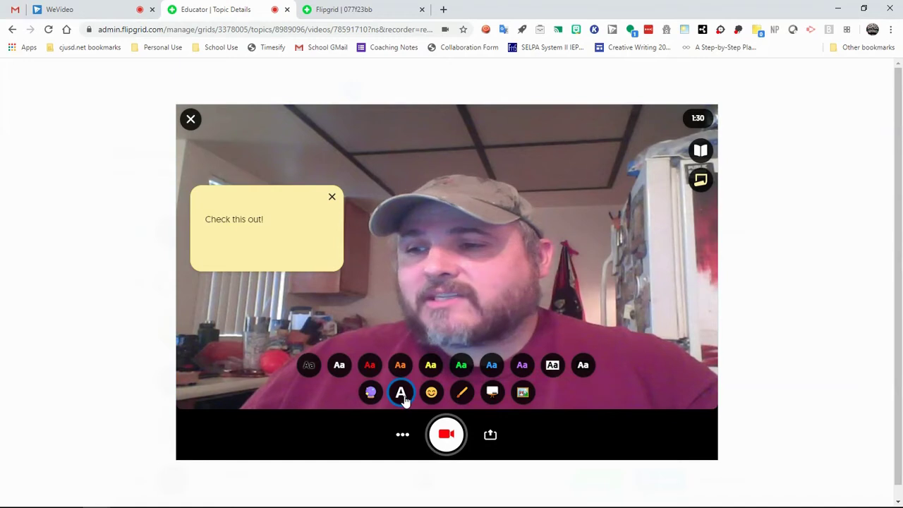
left_click(431, 393)
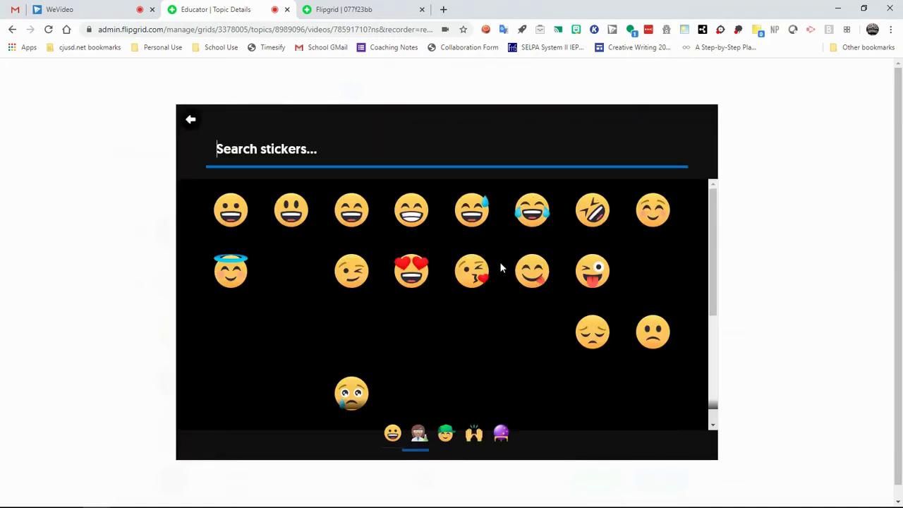
left_click(191, 118)
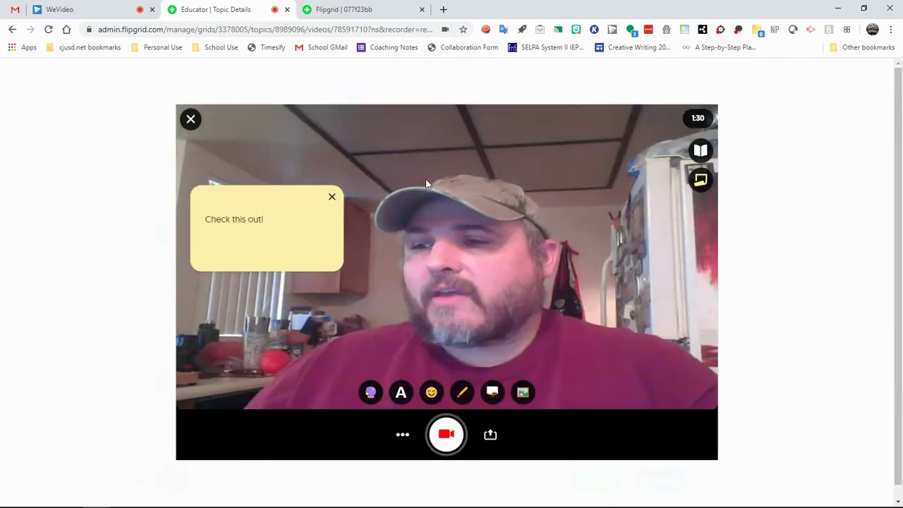
Step: Draw a freehand scribble on the recorder's whiteboard and close the recorder without recording a reply
left_click(494, 395)
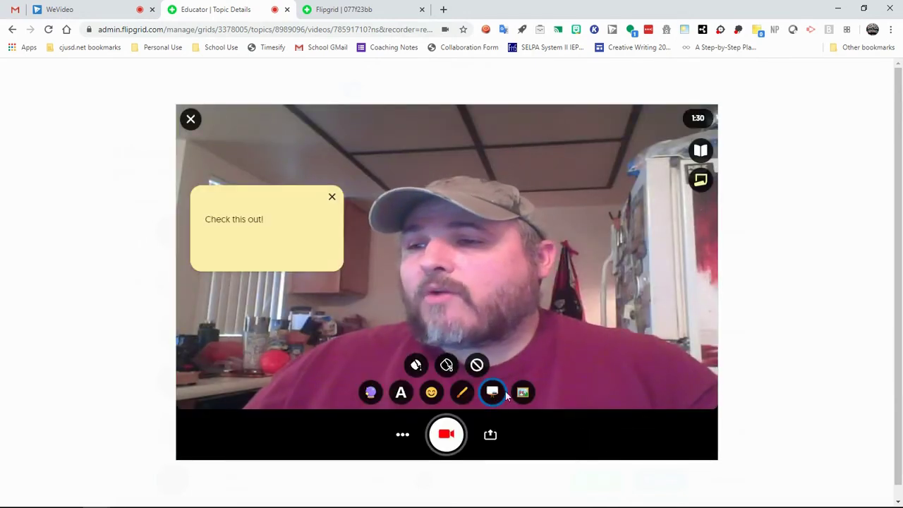
left_click(416, 365)
mouse_move(407, 203)
left_mouse_down()
mouse_move(450, 246)
mouse_move(367, 244)
mouse_move(458, 274)
mouse_move(538, 194)
left_mouse_up()
left_click_drag(563, 282, 420, 286)
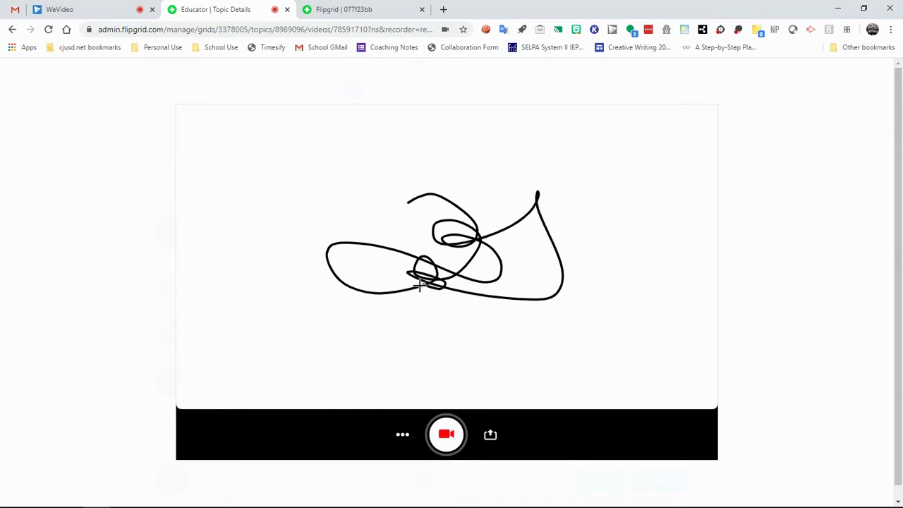
left_click(191, 120)
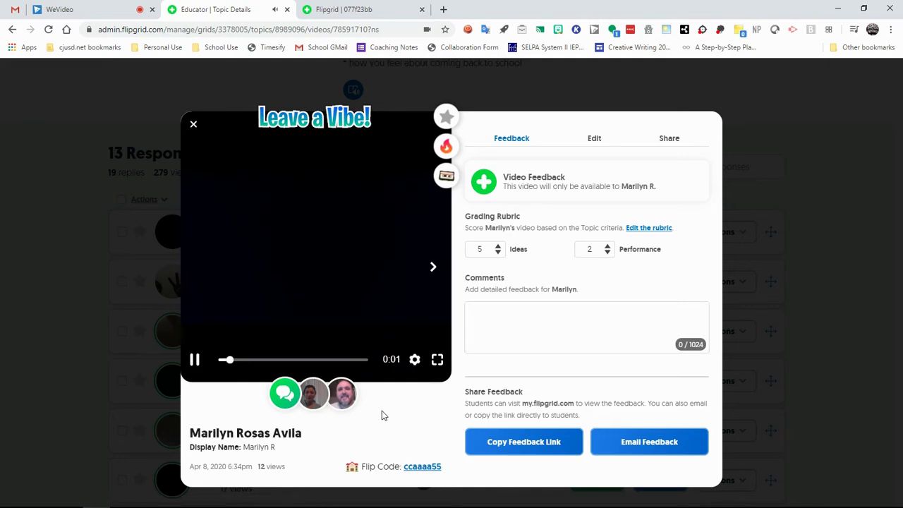
Step: Pause the student's video and enter the feedback comment "Thank you for your video. I really appreciated your insights."
left_click(196, 359)
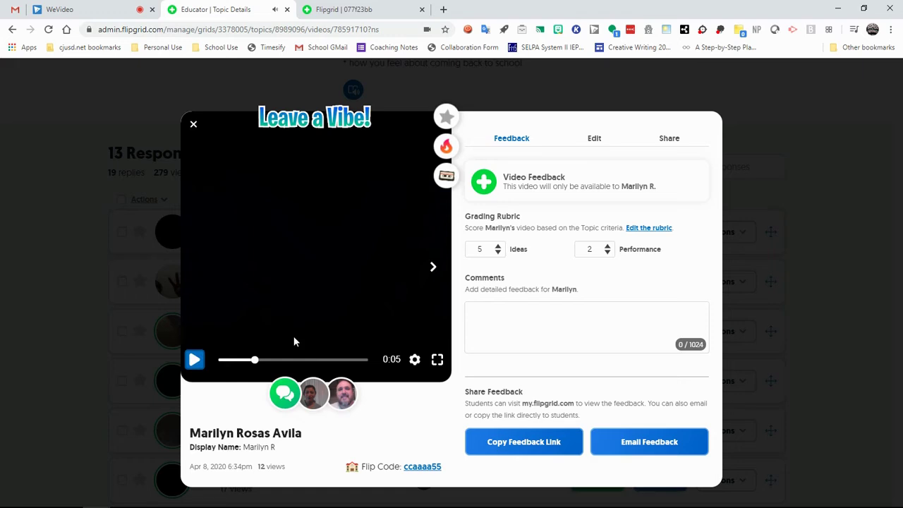
left_click(512, 314)
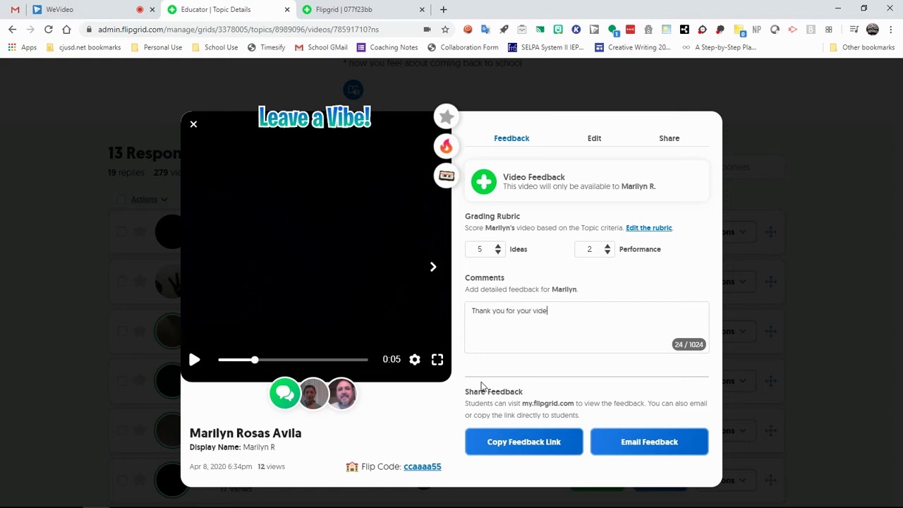
type("o.")
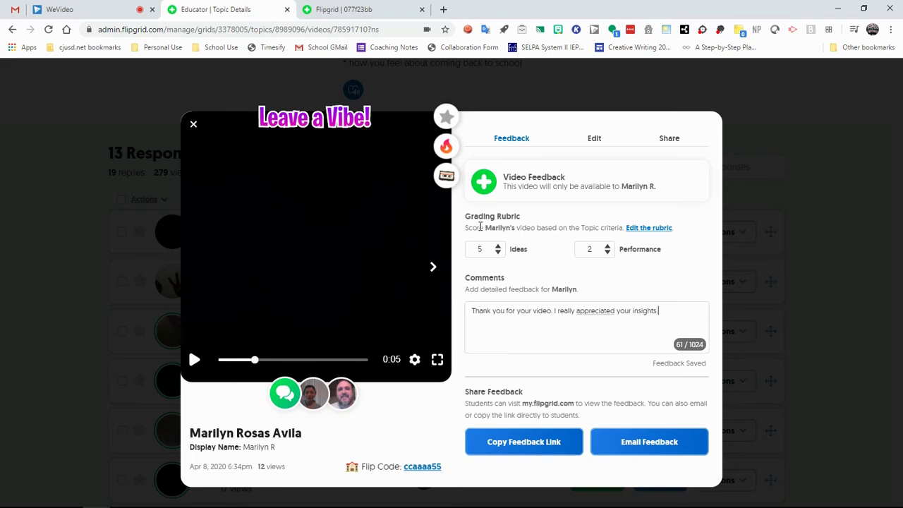
Step: Open the topic's rubric for editing and select Custom Feedback as the feedback type
left_click(661, 229)
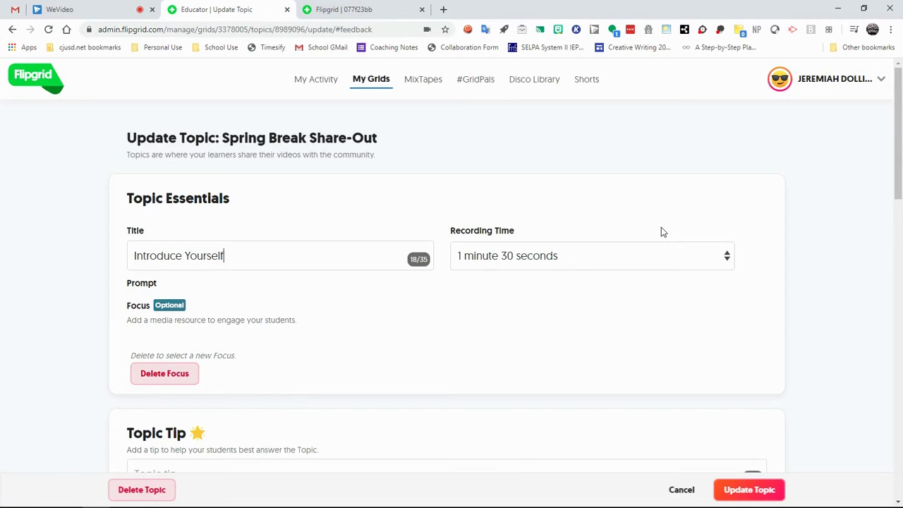
scroll(313, 280, "up", 3)
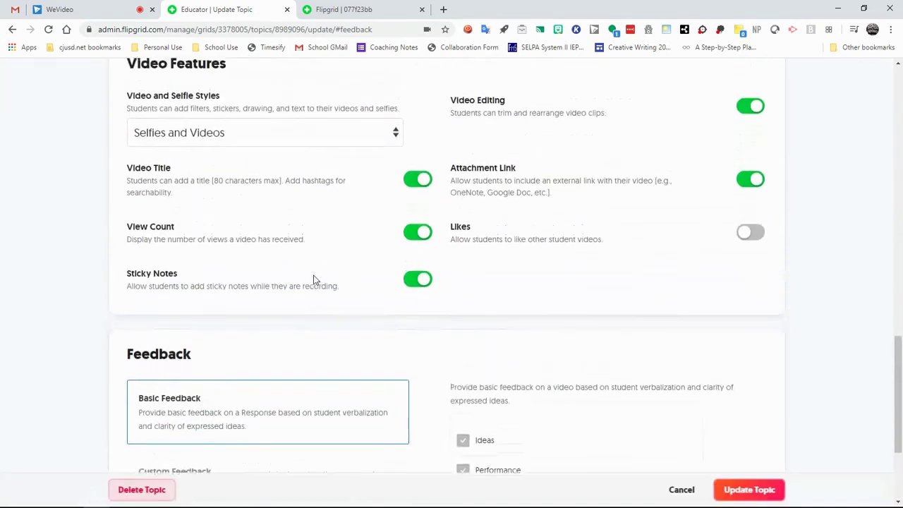
scroll(312, 278, "down", 3)
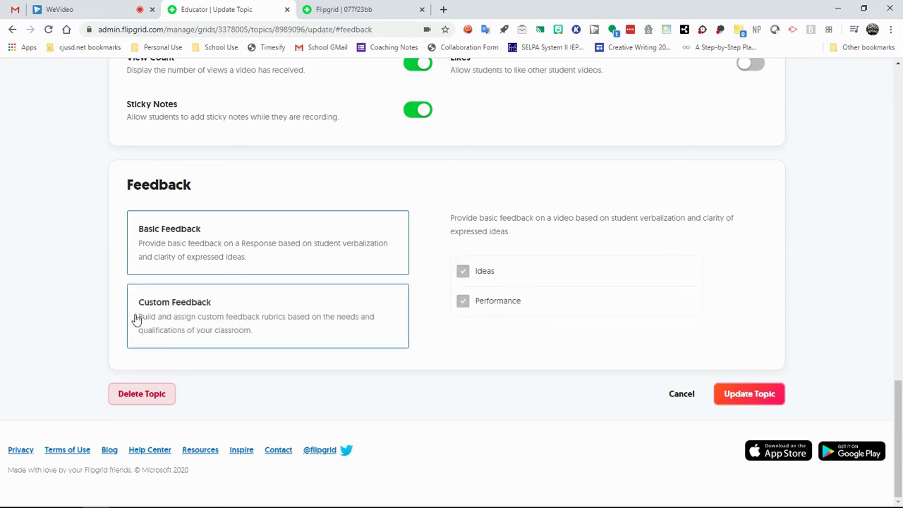
left_click(190, 316)
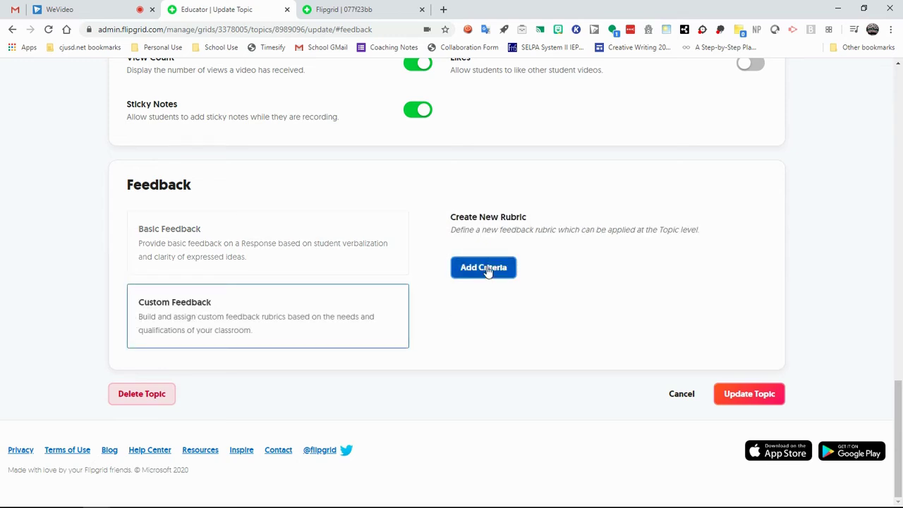
Step: View the form for new rubric criteria, close it without creating any, and update the topic
left_click(485, 270)
scroll(395, 236, "down", 2)
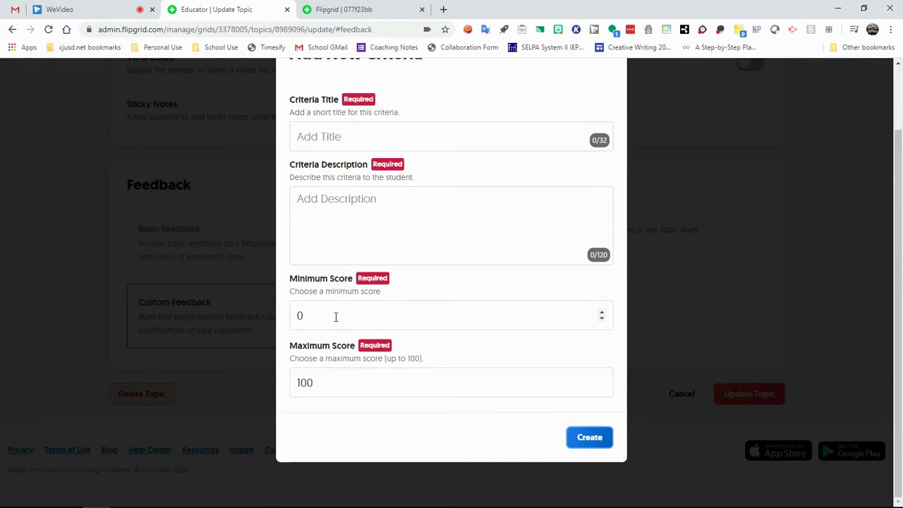
scroll(415, 194, "up", 1)
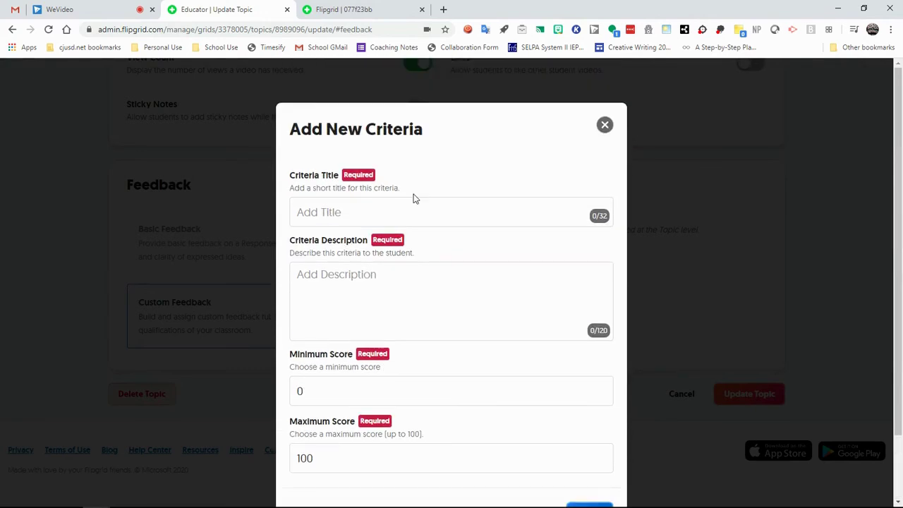
left_click(605, 126)
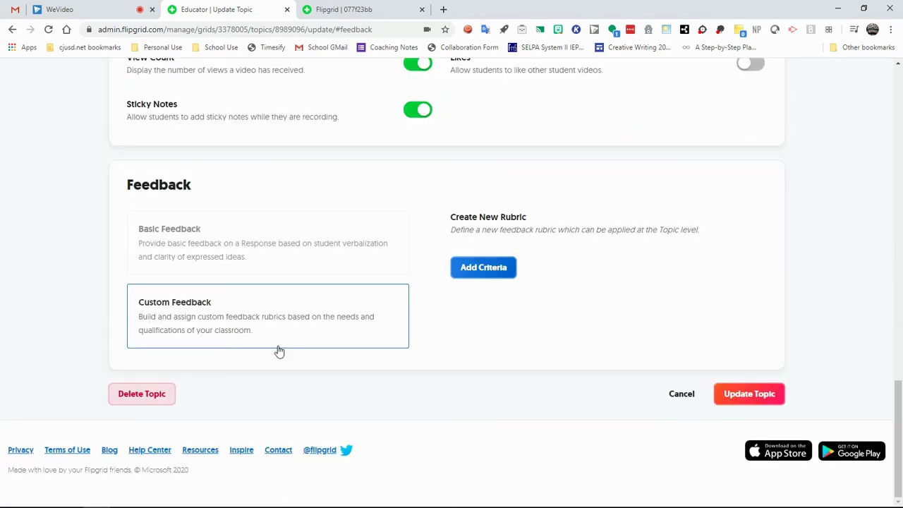
left_click(770, 395)
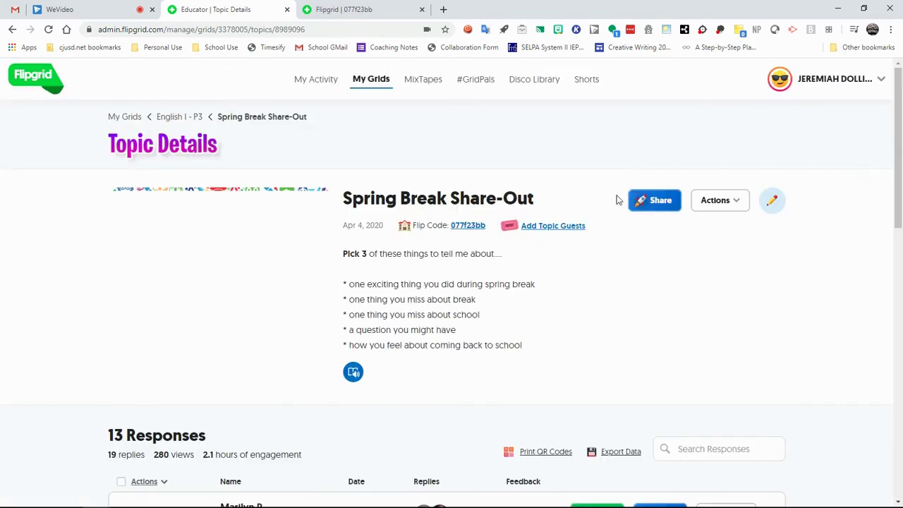
Step: Review the status choices and available actions for the first student's response in the response list
scroll(723, 293, "down", 3)
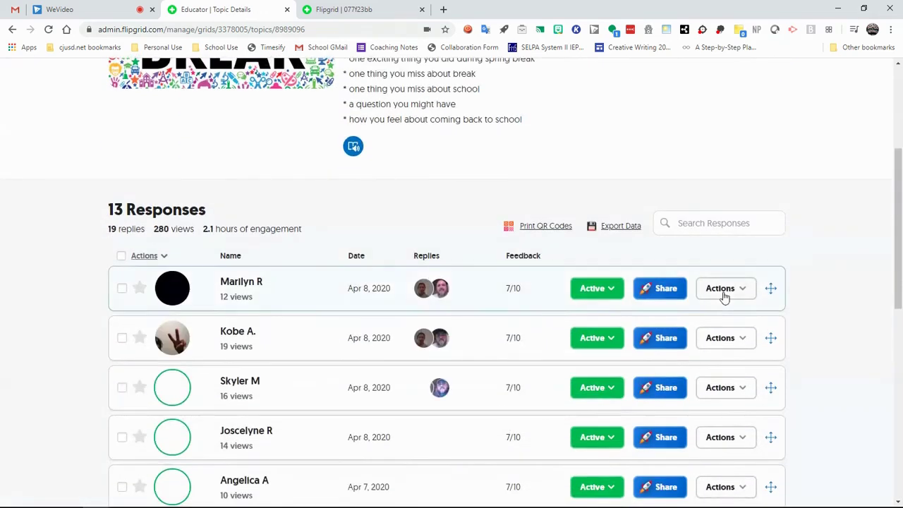
scroll(818, 297, "down", 1)
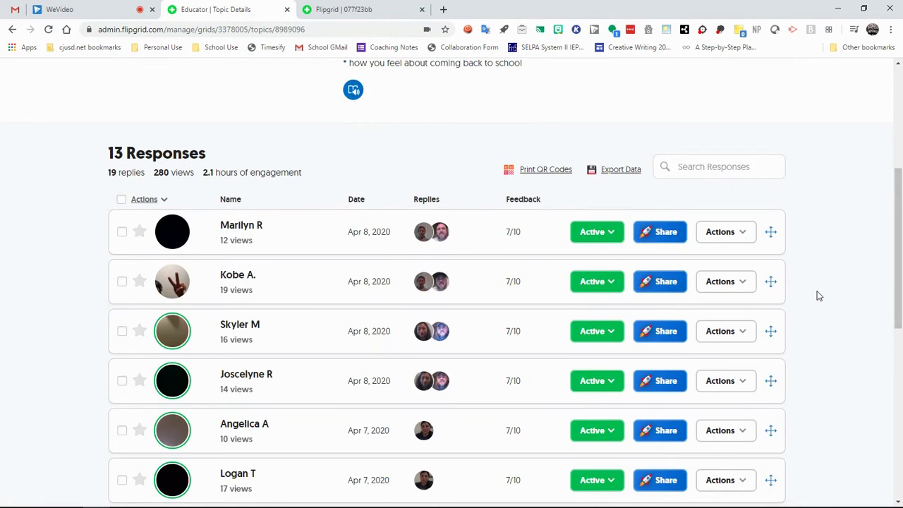
scroll(813, 284, "up", 1)
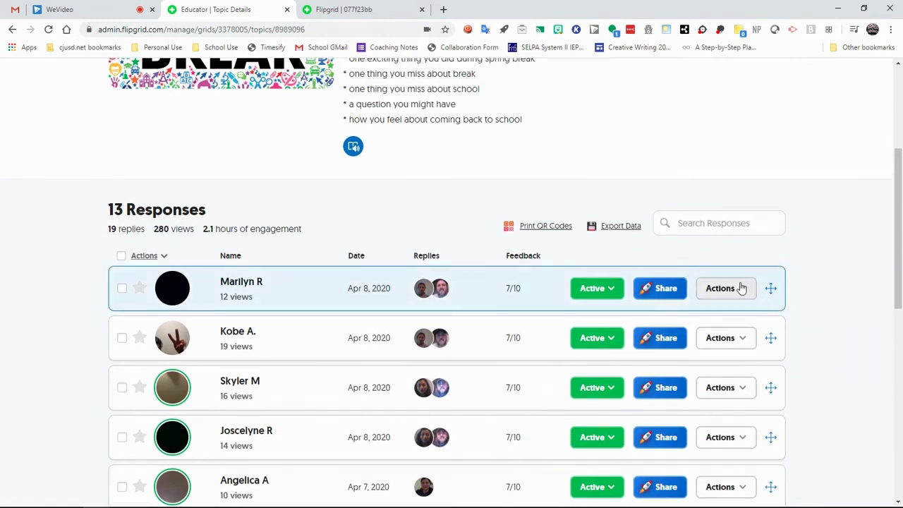
left_click(610, 290)
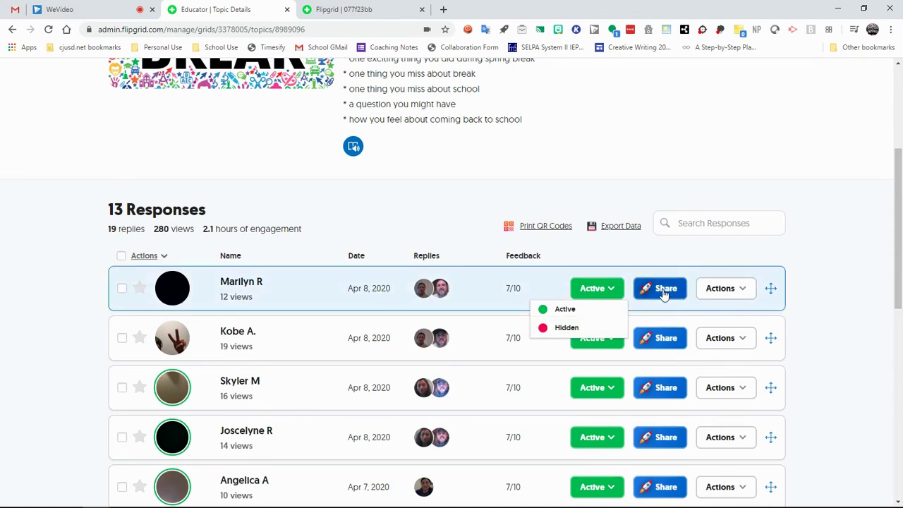
left_click(746, 290)
left_click(745, 291)
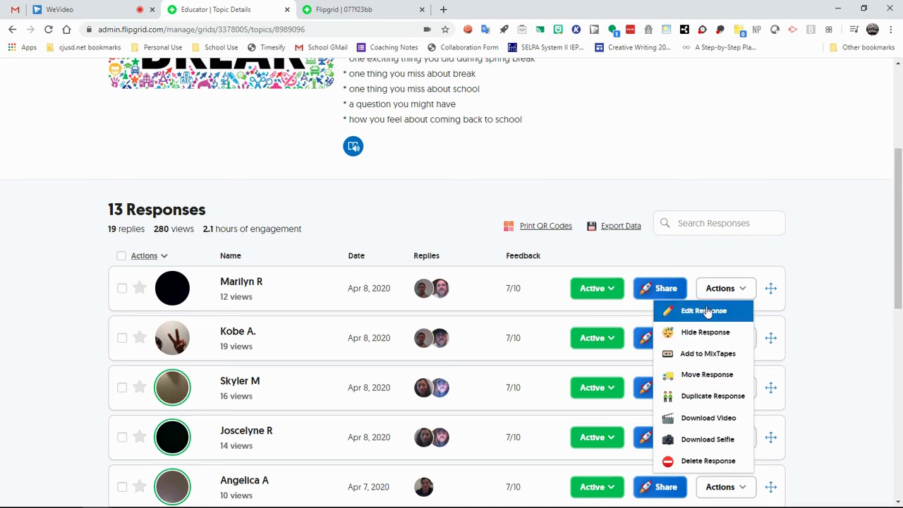
left_click(807, 255)
Step: Try the reorder handle on the first response and look through the topic's response list
mouse_move(771, 288)
left_mouse_down()
mouse_move(772, 334)
mouse_move(773, 284)
left_mouse_up()
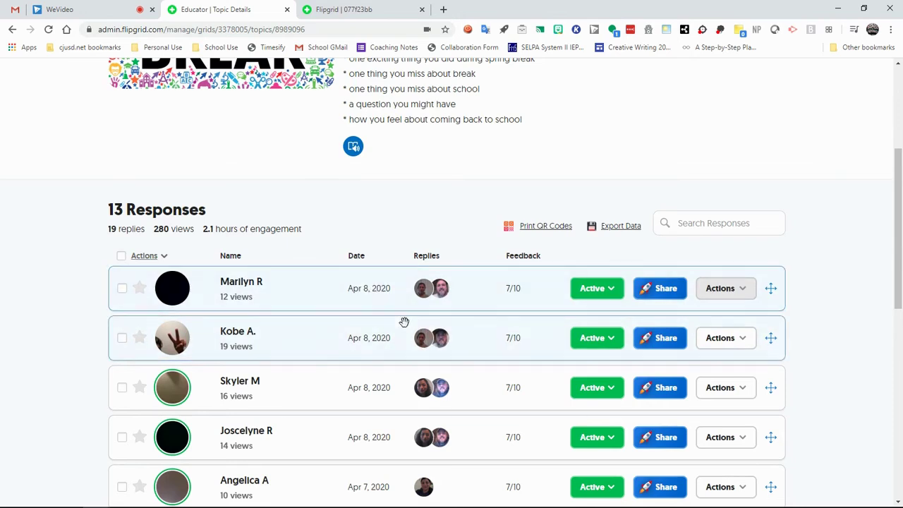
scroll(844, 285, "down", 5)
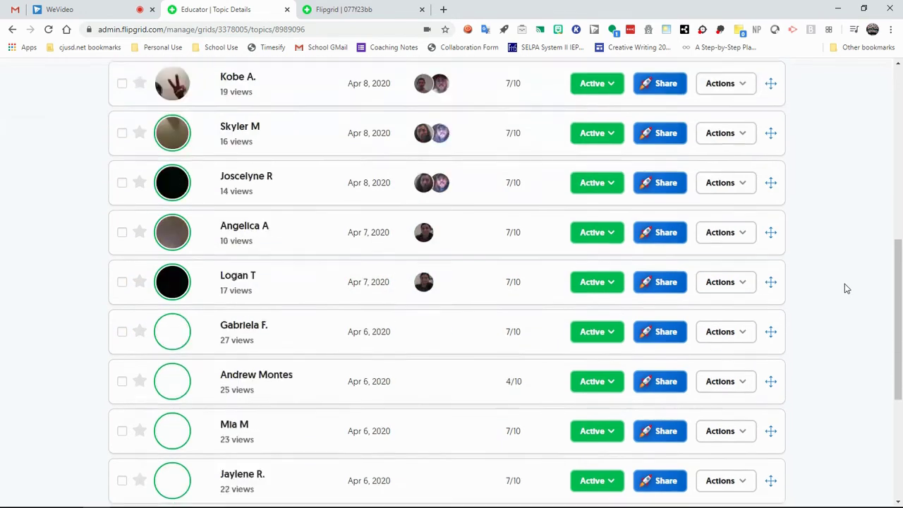
scroll(844, 285, "up", 7)
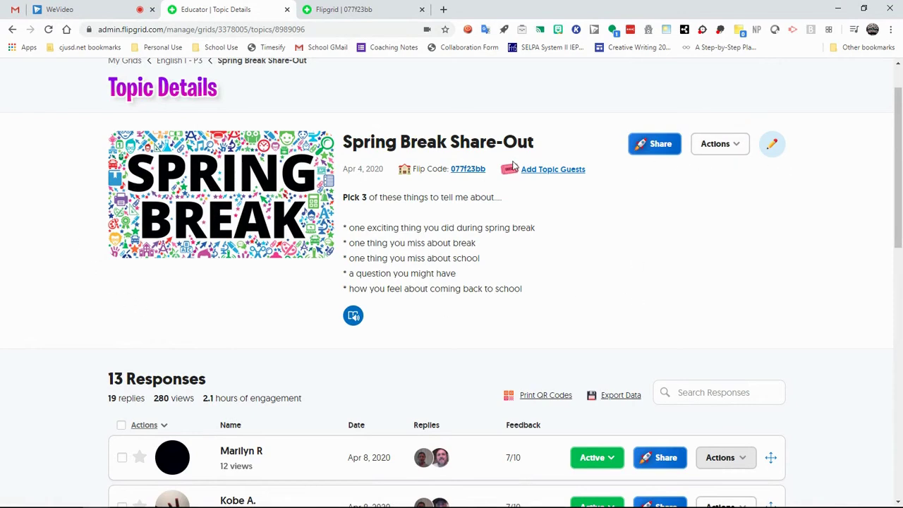
Step: Review the available actions for the Spring Break Share-Out topic without applying any of them
left_click(739, 144)
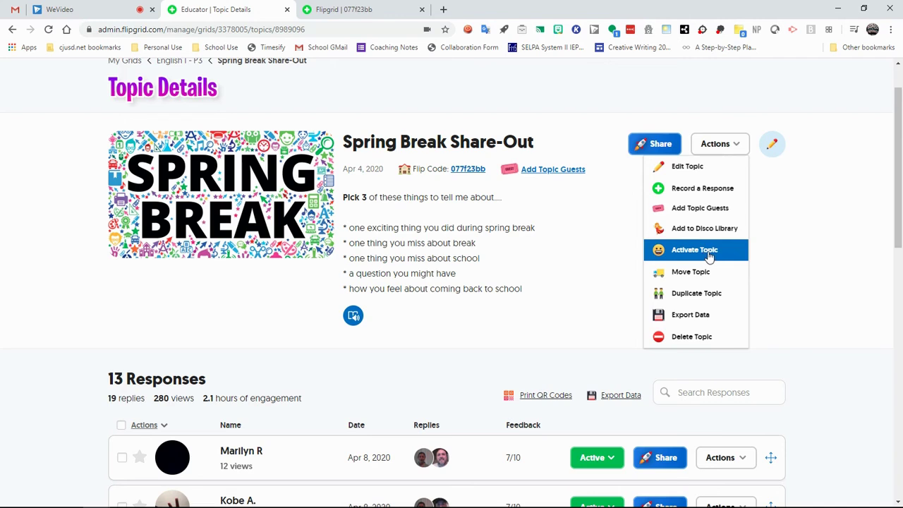
left_click(809, 288)
scroll(730, 292, "up", 2)
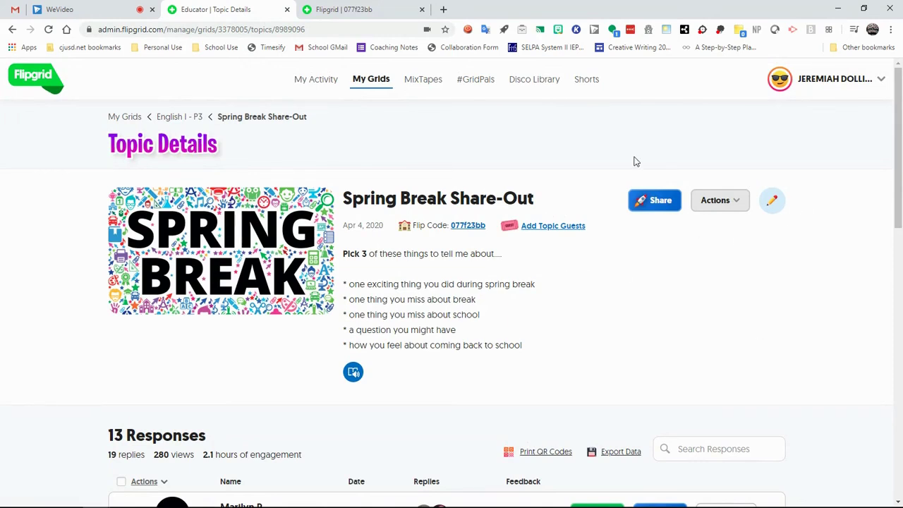
Step: Open the English I - P3 grid from the grid list and review the status choices for its Spring Break Share-Out topic
left_click(361, 84)
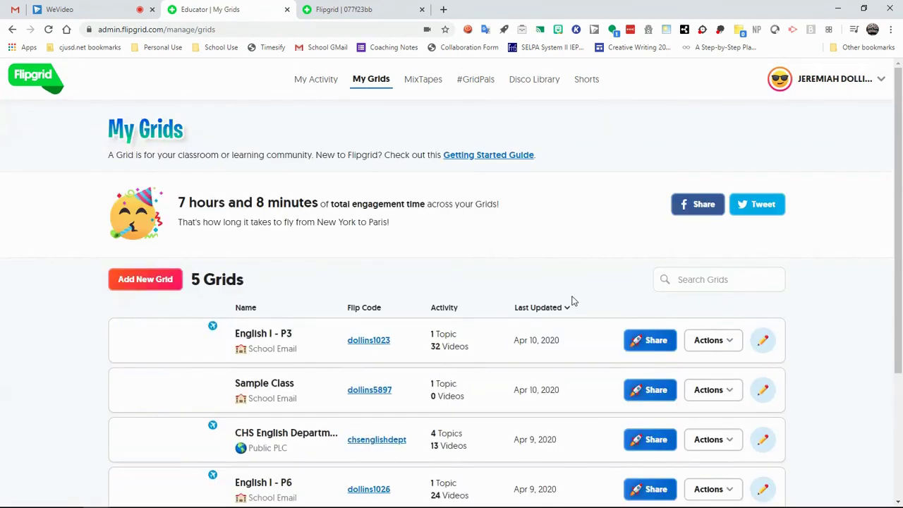
scroll(558, 292, "down", 2)
scroll(504, 282, "down", 1)
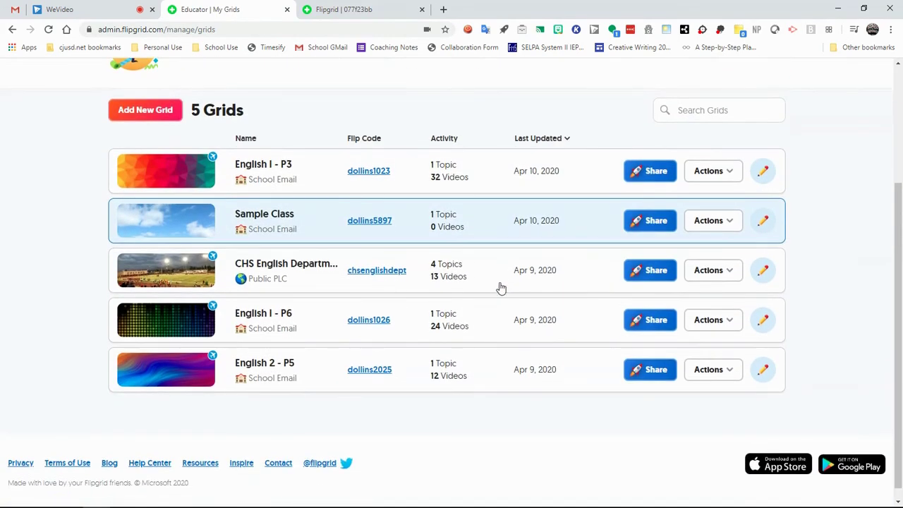
left_click(578, 174)
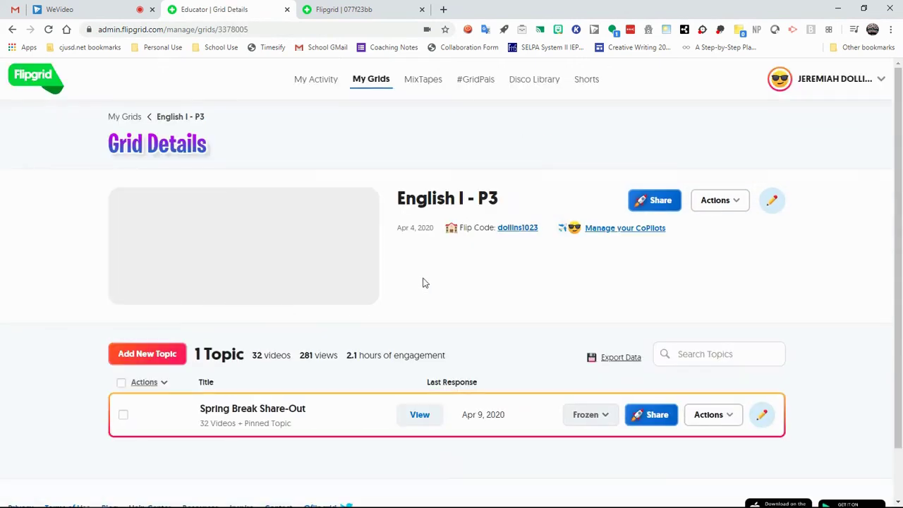
scroll(424, 286, "down", 1)
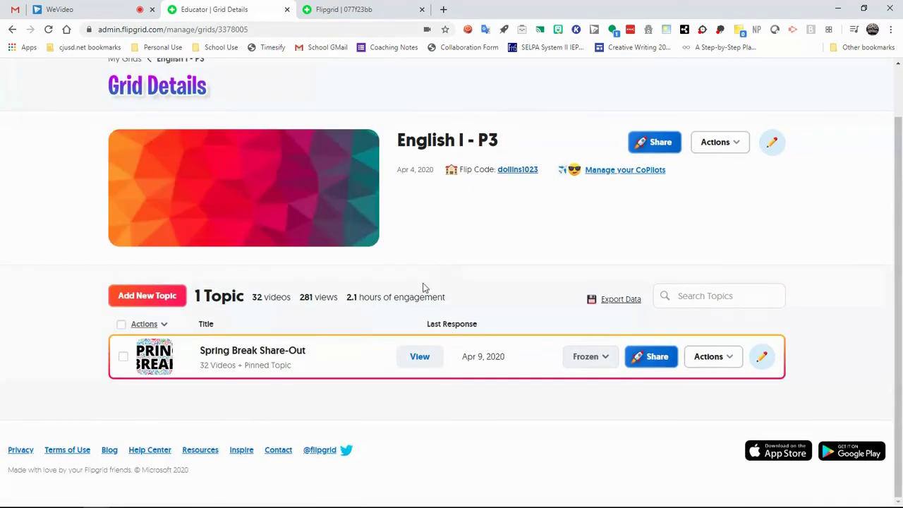
left_click(604, 359)
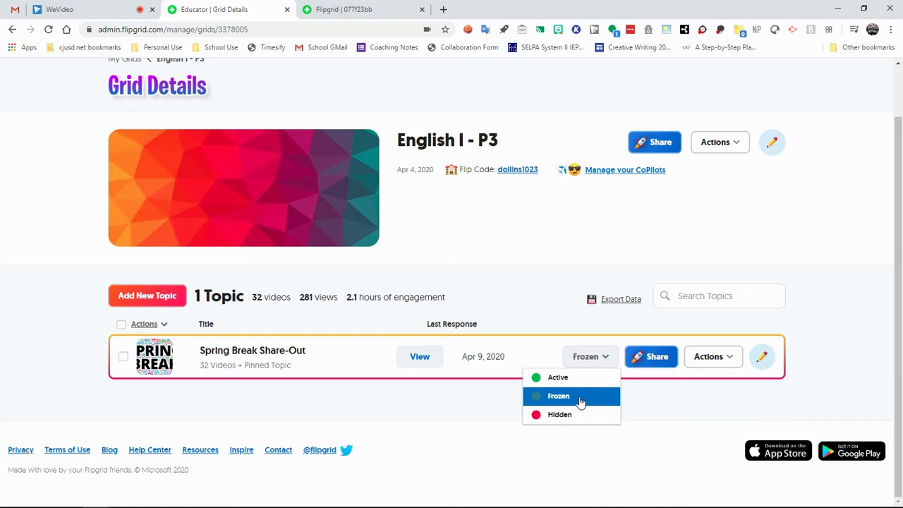
left_click(554, 286)
scroll(554, 286, "up", 1)
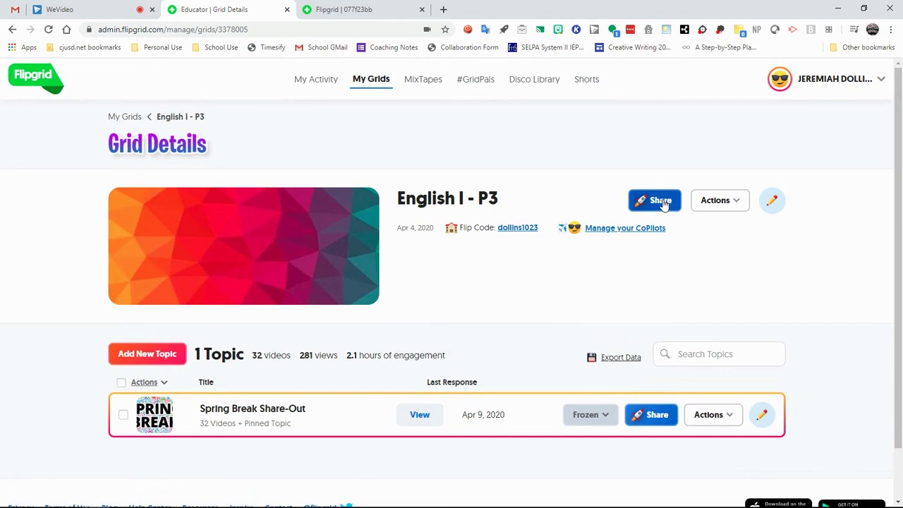
Step: Open the Disco Library and browse its weekly hits, featured playlists and community topic list
left_click(514, 83)
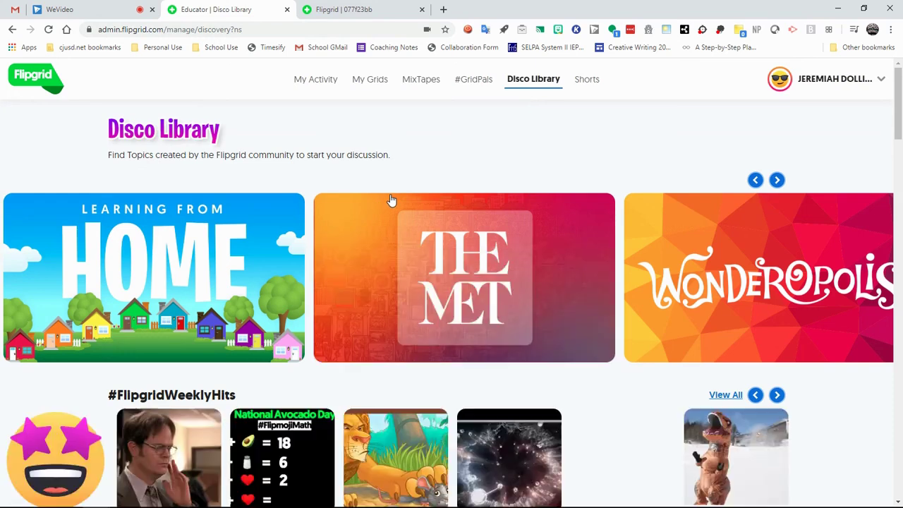
scroll(392, 201, "down", 4)
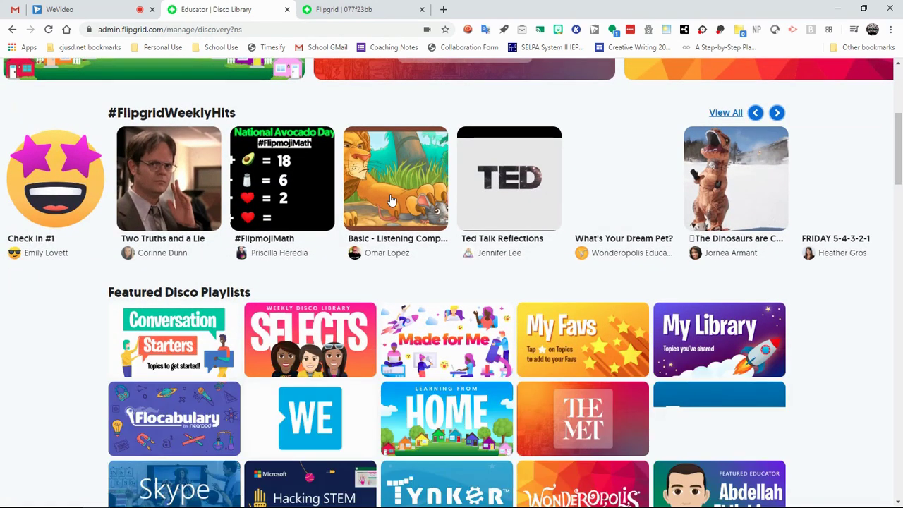
scroll(344, 272, "down", 2)
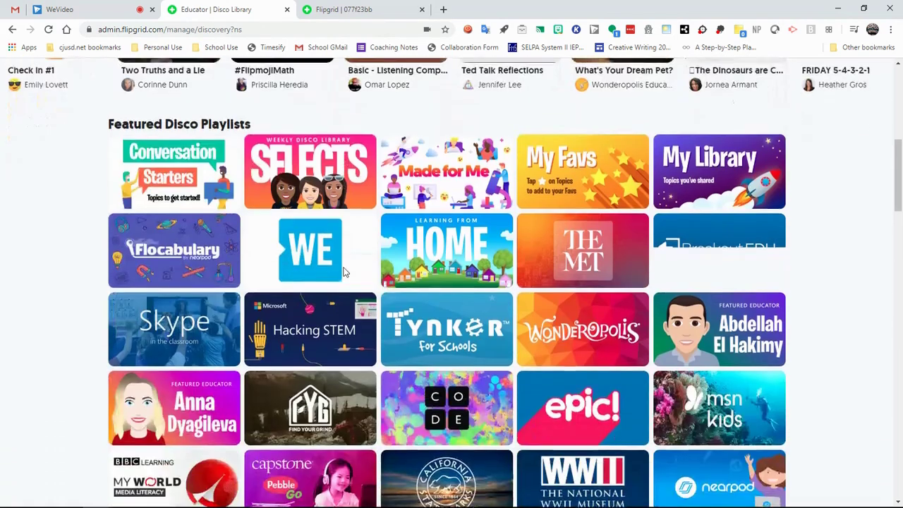
scroll(344, 273, "down", 4)
scroll(345, 272, "down", 2)
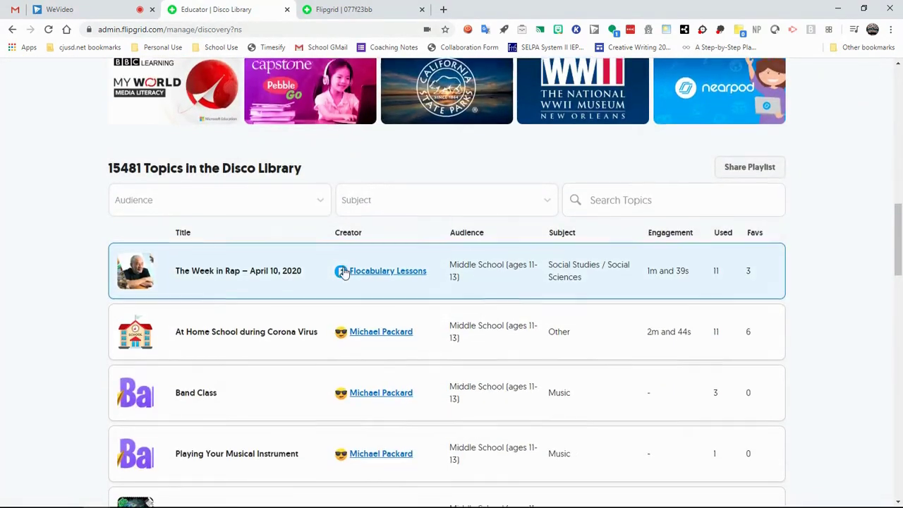
scroll(344, 273, "down", 3)
scroll(344, 272, "up", 10)
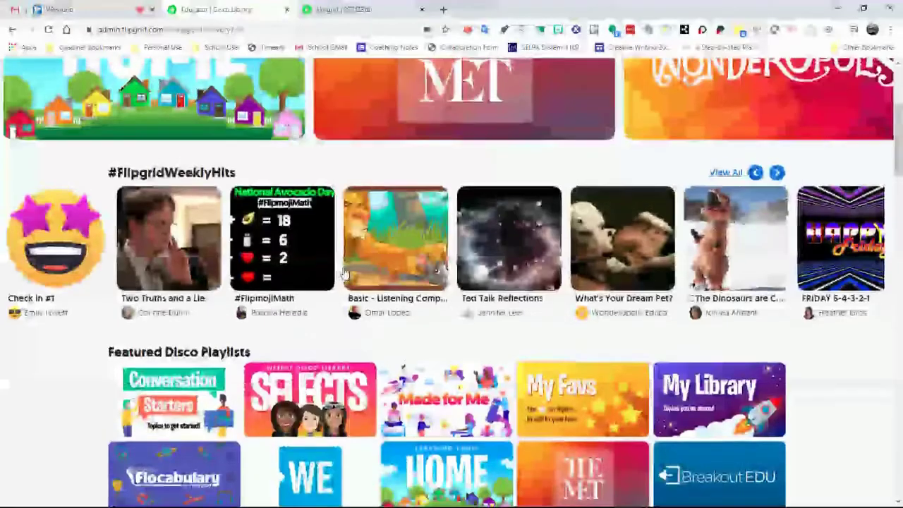
scroll(346, 273, "up", 3)
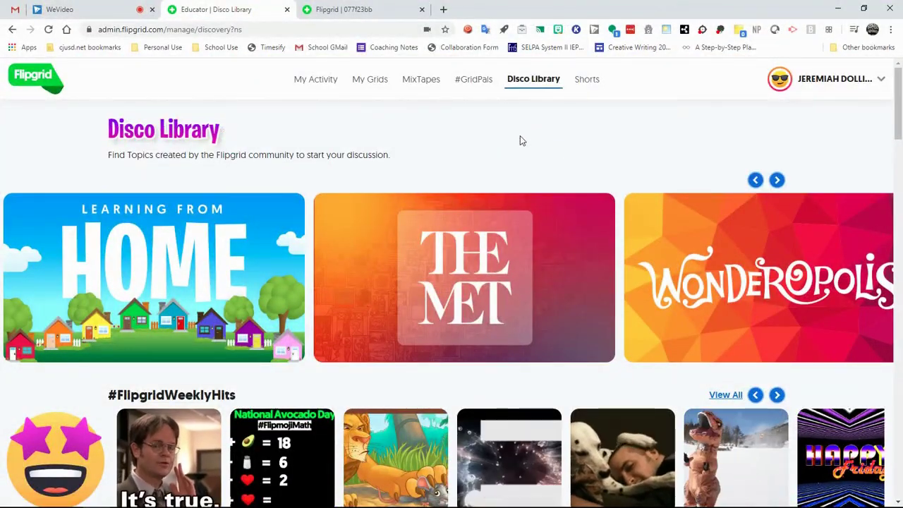
Step: Return to My Grids and look over the list of class grids
left_click(359, 82)
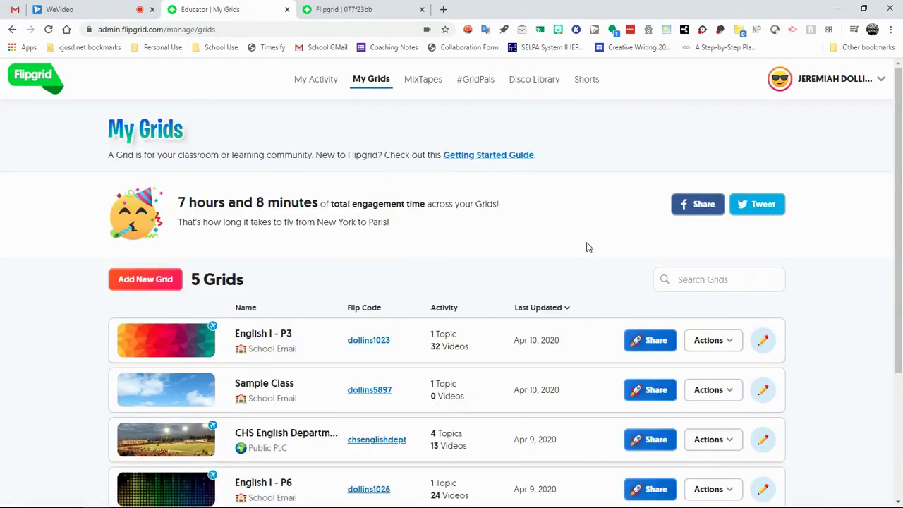
scroll(522, 220, "down", 2)
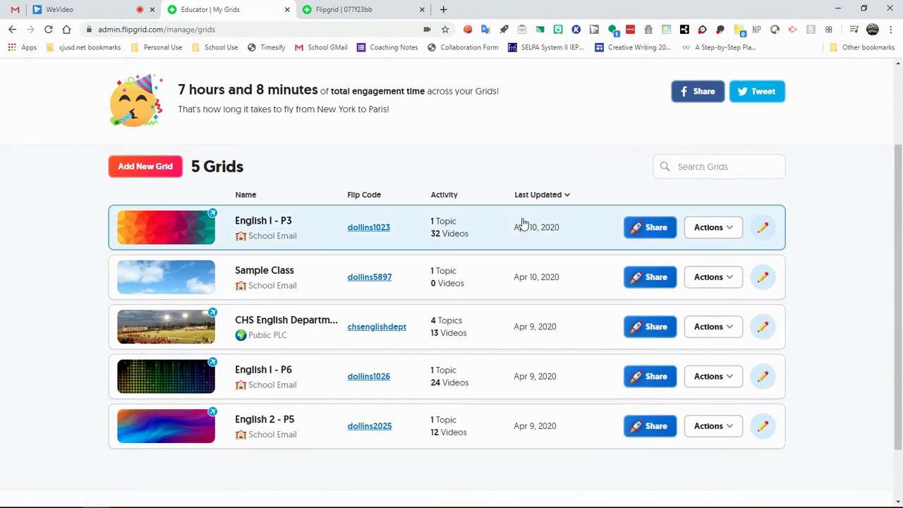
scroll(498, 177, "up", 2)
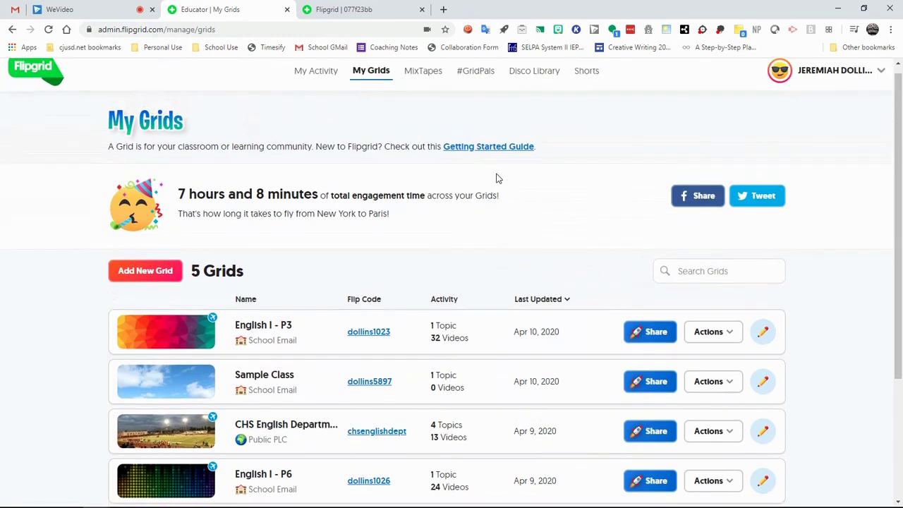